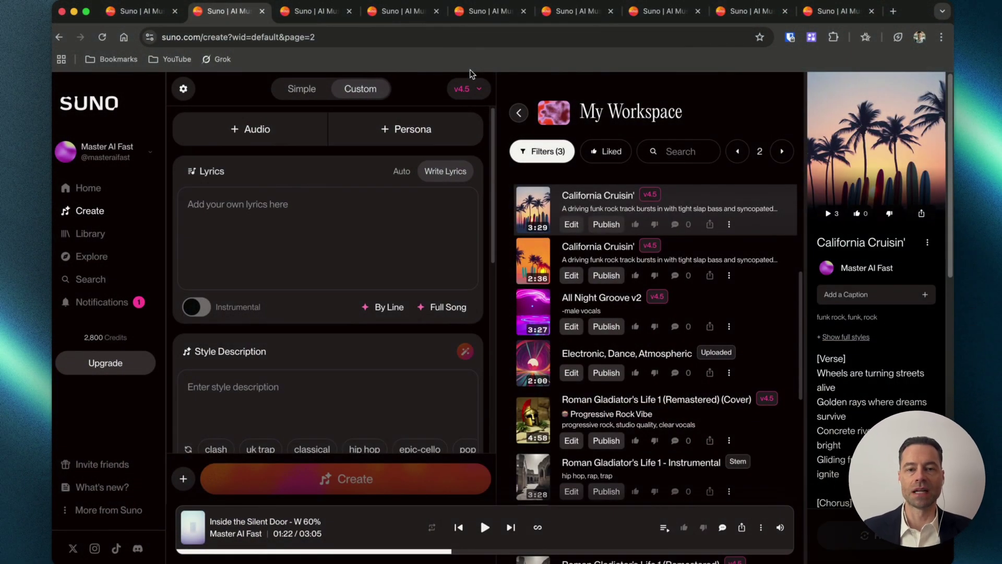
# - From California Cruisin's actions menu, choose Remix/Edit → Open in Editor to show its lyrics and sections
pyautogui.click(730, 224)
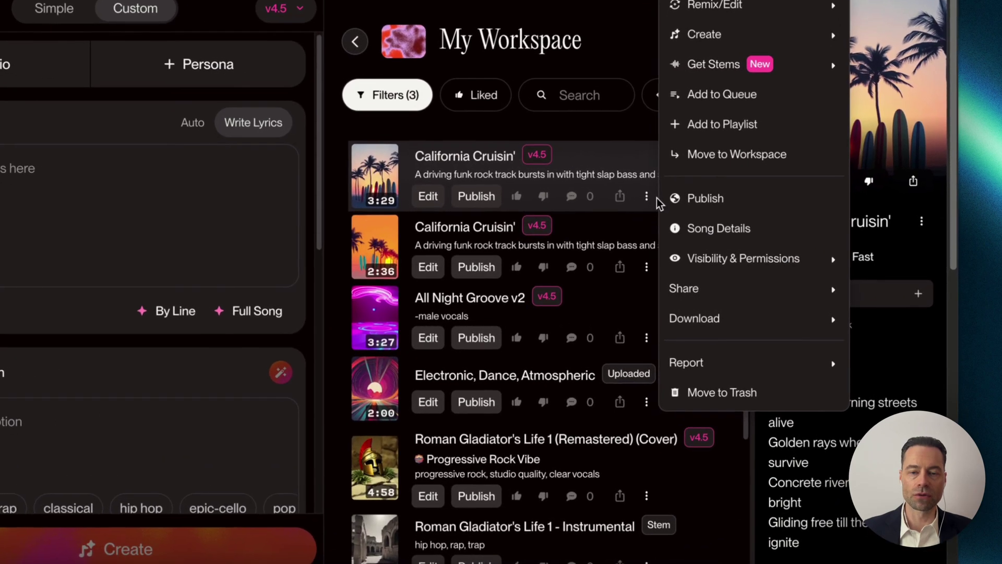
pyautogui.moveTo(685, 13)
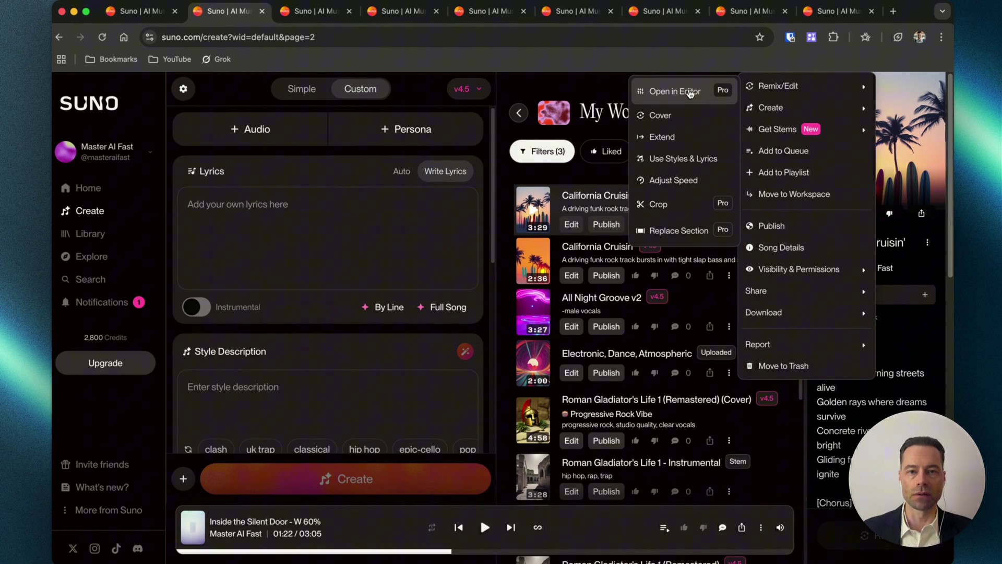
pyautogui.click(675, 91)
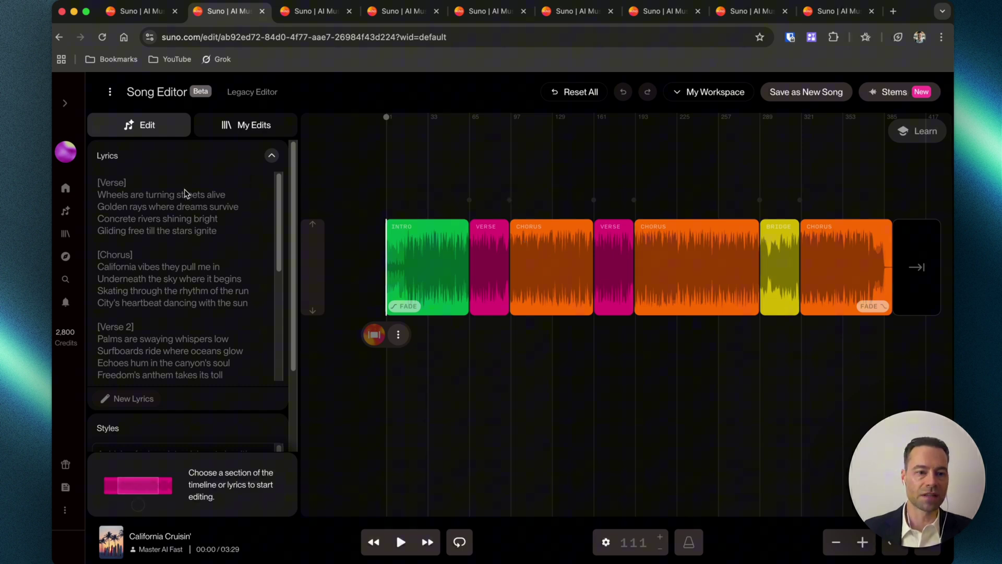
# - Rewrite the first verse's opening lines with 'Silver' in place of 'Golden' and regenerate that passage
pyautogui.moveTo(98, 182); pyautogui.dragTo(240, 207)
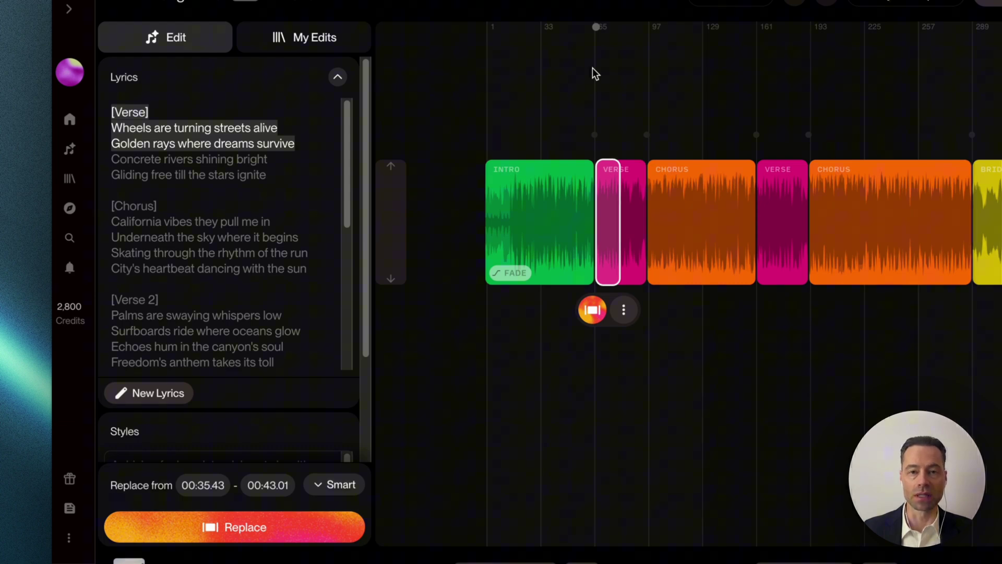
pyautogui.click(163, 395)
pyautogui.click(152, 321)
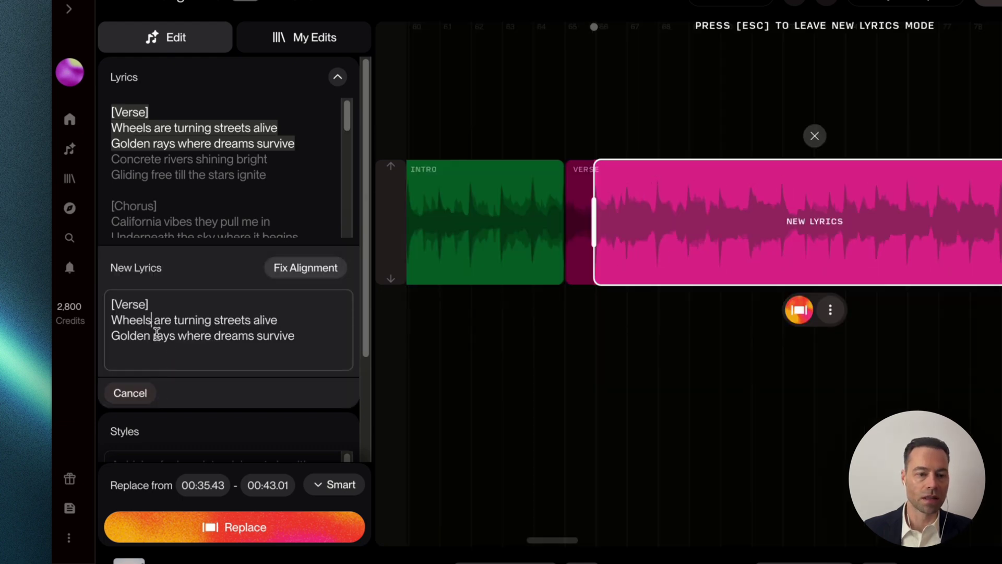
pyautogui.doubleClick(156, 330)
pyautogui.write('Silver')
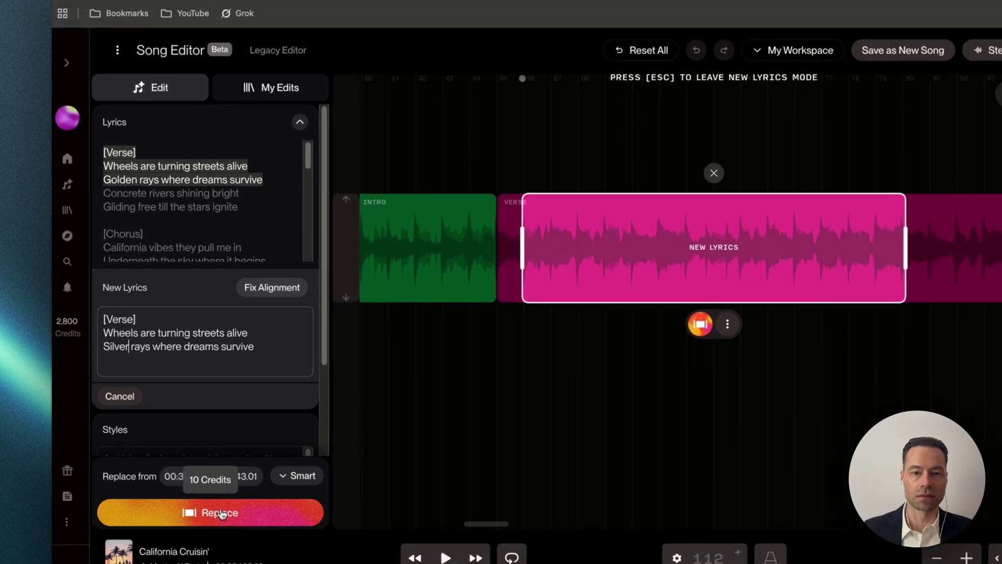
pyautogui.click(221, 514)
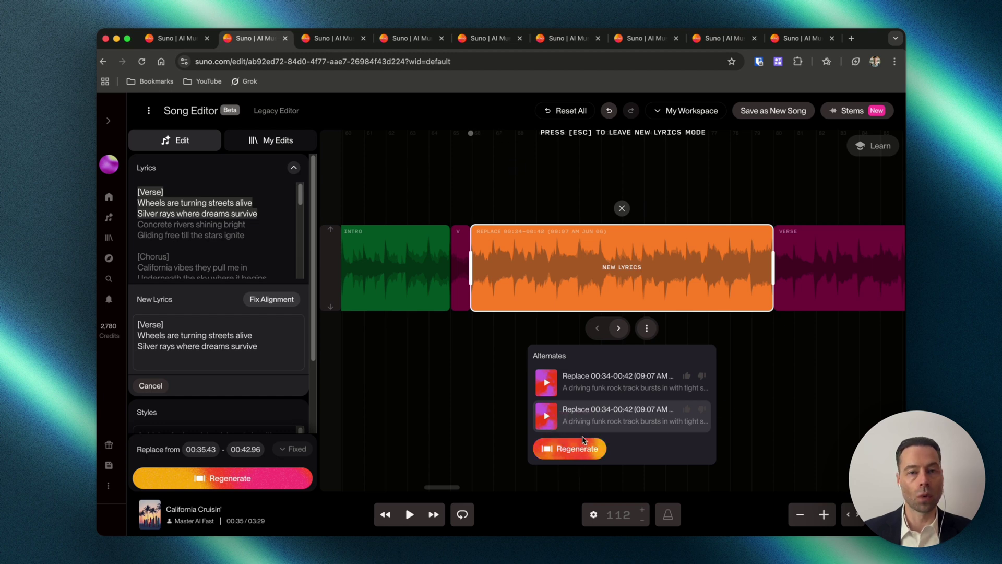
pyautogui.click(647, 327)
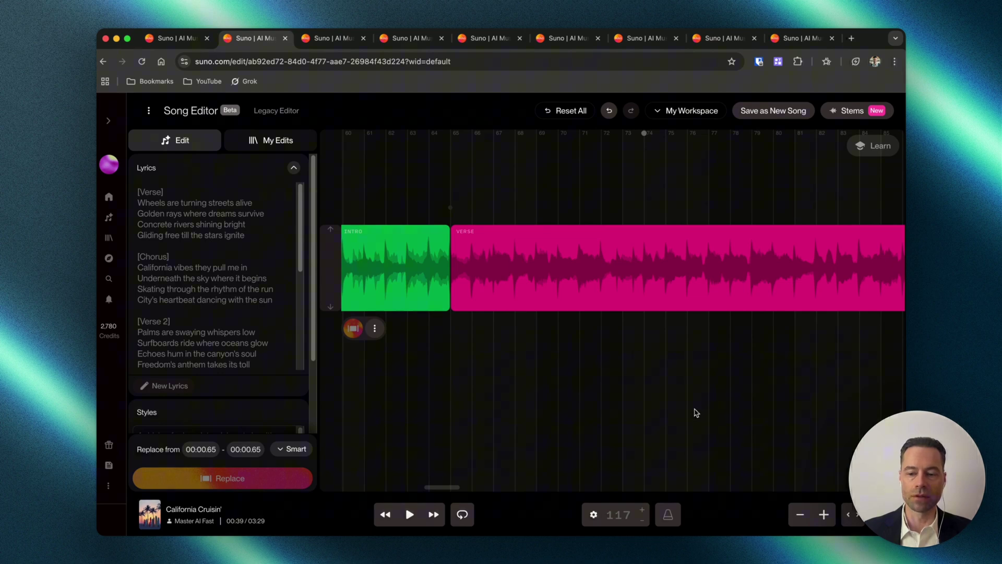
# - Zoom the timeline out until every section from intro to final chorus fits in view
pyautogui.click(800, 514)
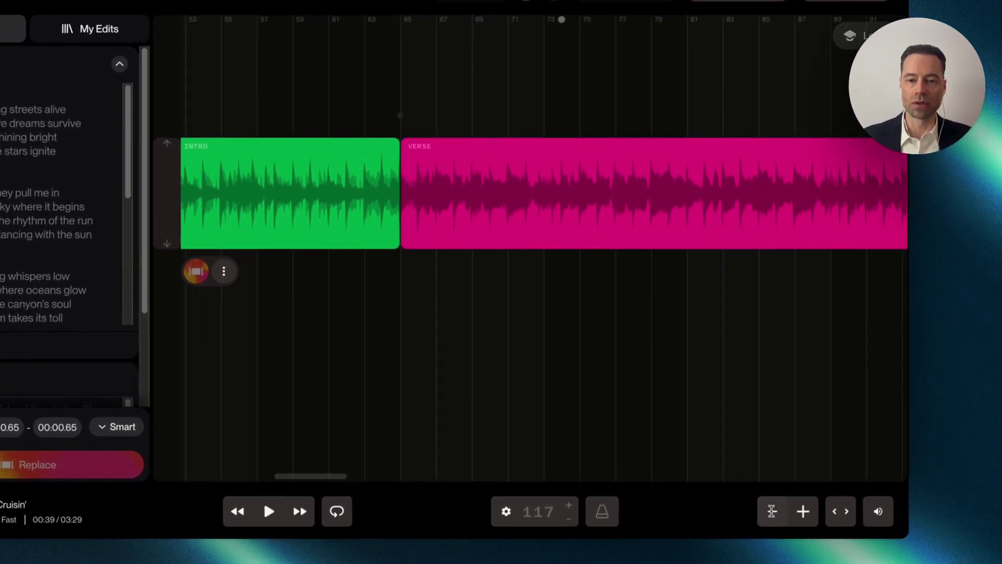
pyautogui.click(801, 511)
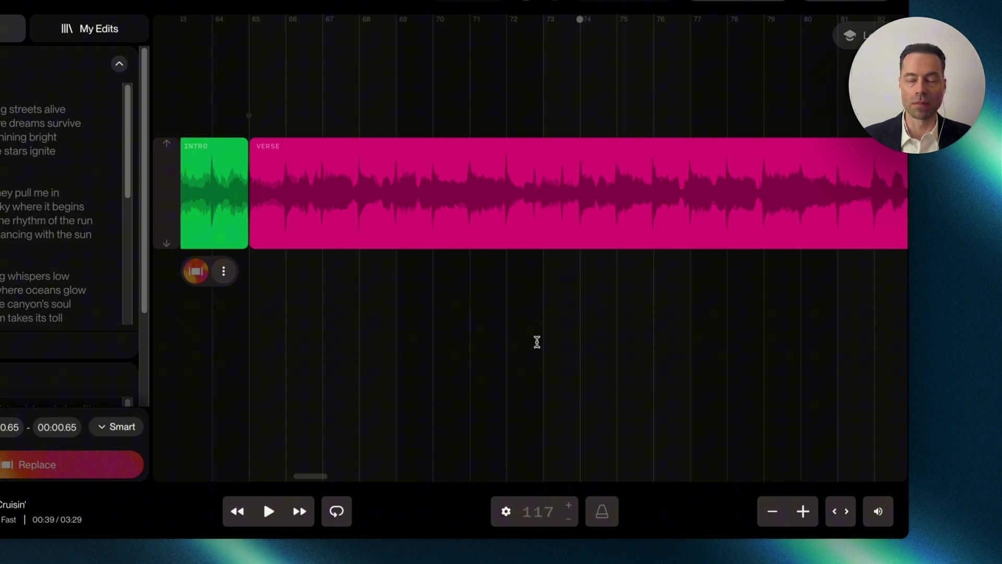
pyautogui.scroll(-3, 537, 342)
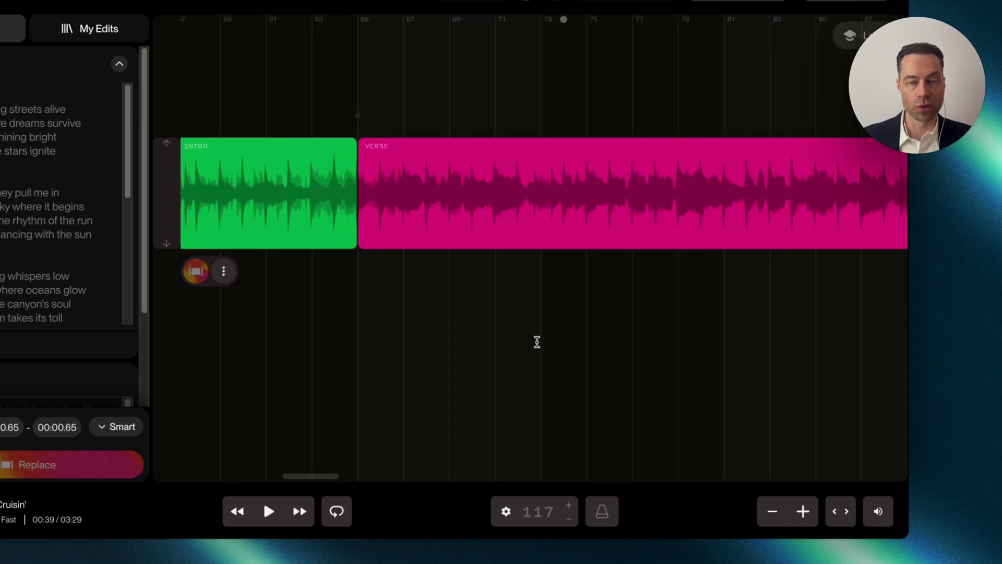
pyautogui.scroll(-2, 537, 342)
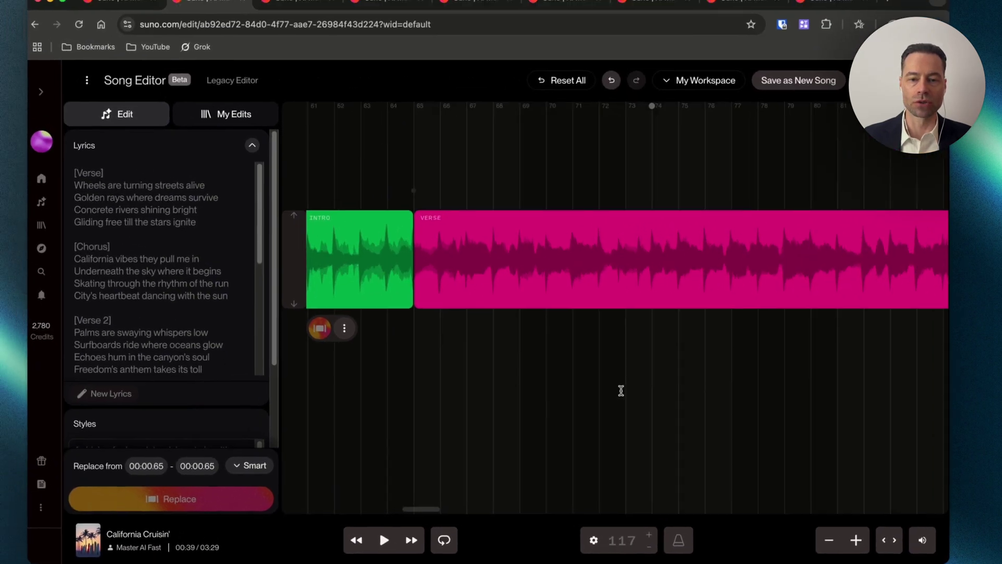
pyautogui.scroll(5, 538, 342)
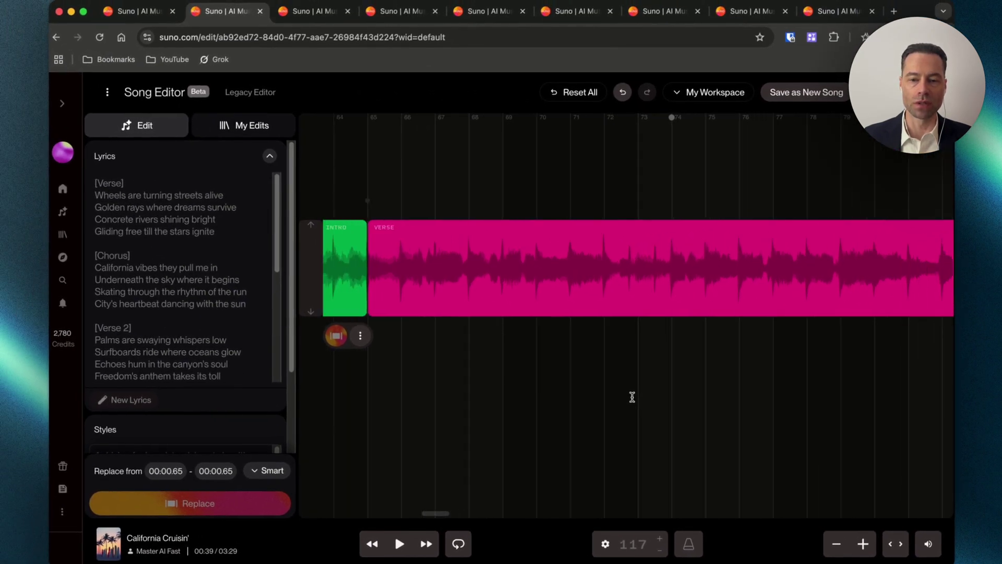
pyautogui.scroll(-5, 632, 397)
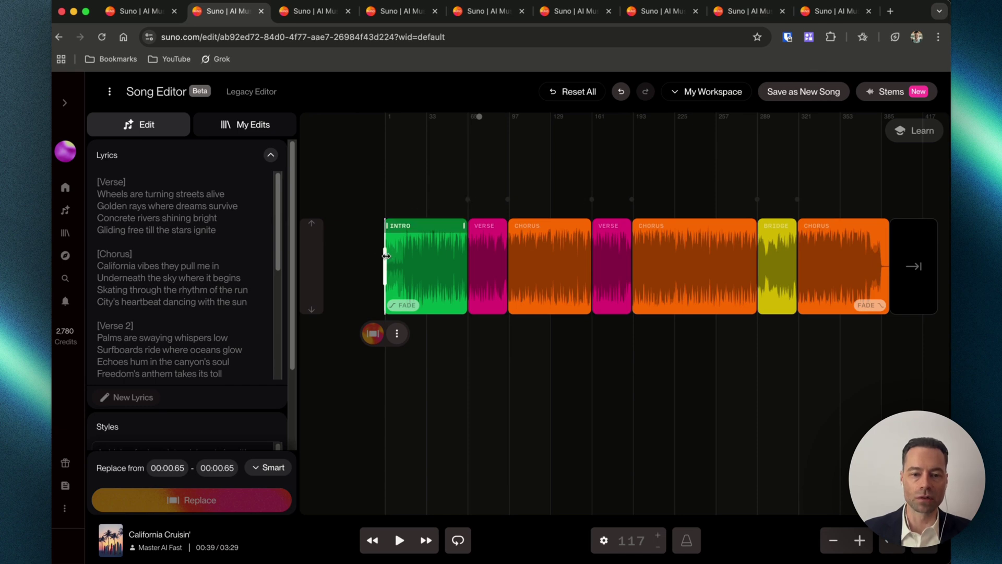
# - Mark the intro as a time range and set an edit point inside the first chorus
pyautogui.moveTo(387, 259); pyautogui.dragTo(446, 261)
pyautogui.click(550, 263)
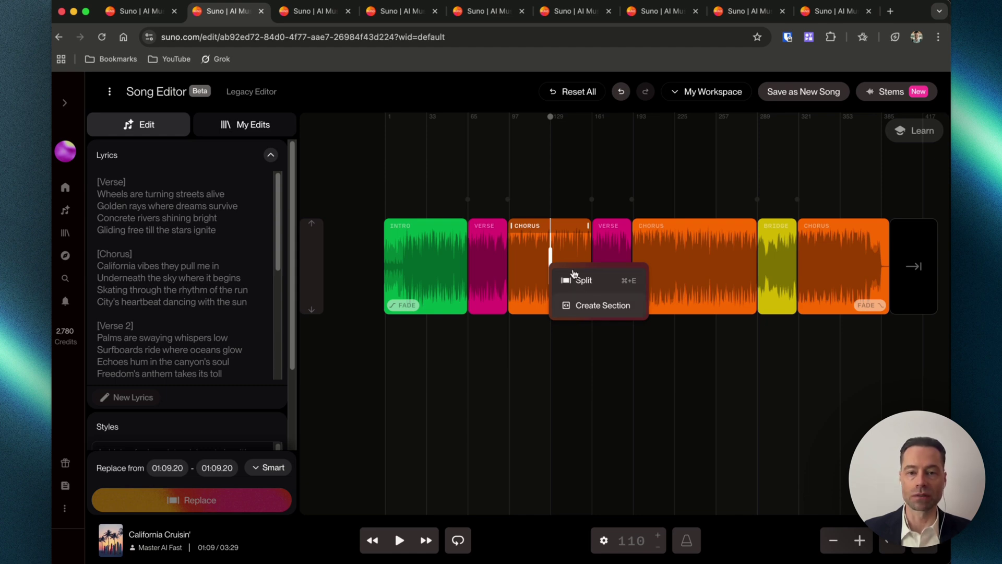
pyautogui.click(577, 277)
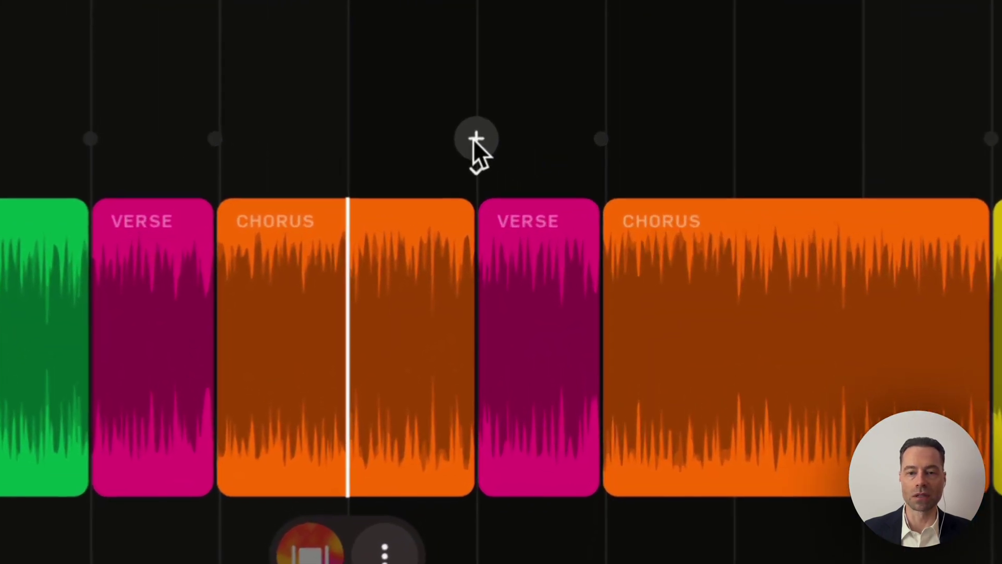
# - Insert a new section after the first chorus with the lyric 'Wheels' and generate it
pyautogui.click(591, 200)
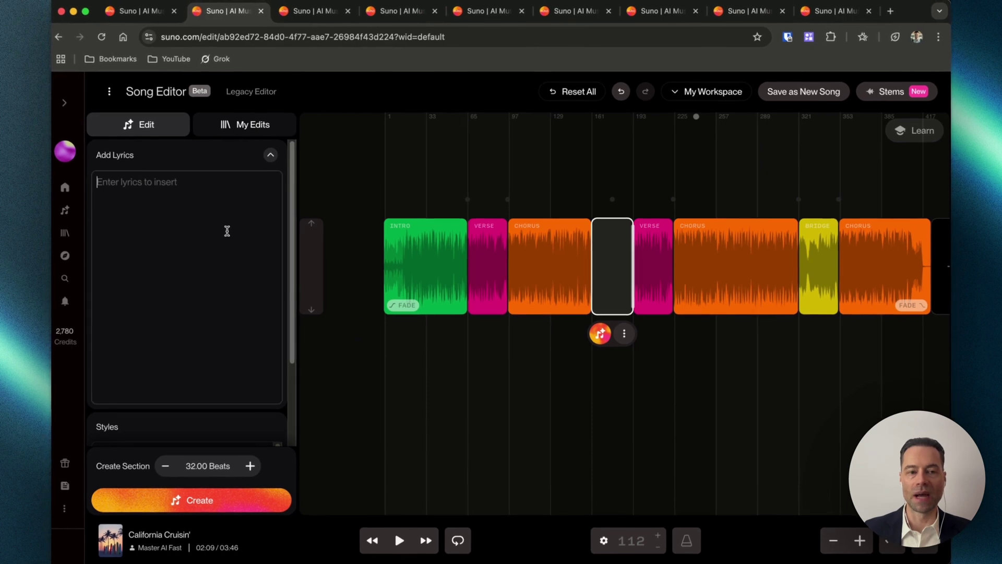
pyautogui.write('Wh')
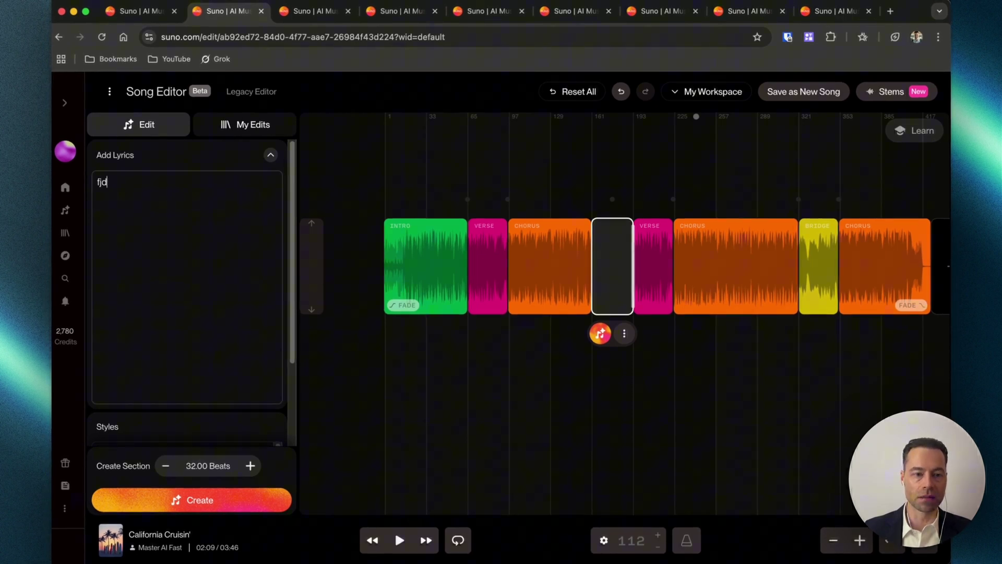
pyautogui.press('BackSpace')
pyautogui.press('BackSpace')
pyautogui.write('Wheels')
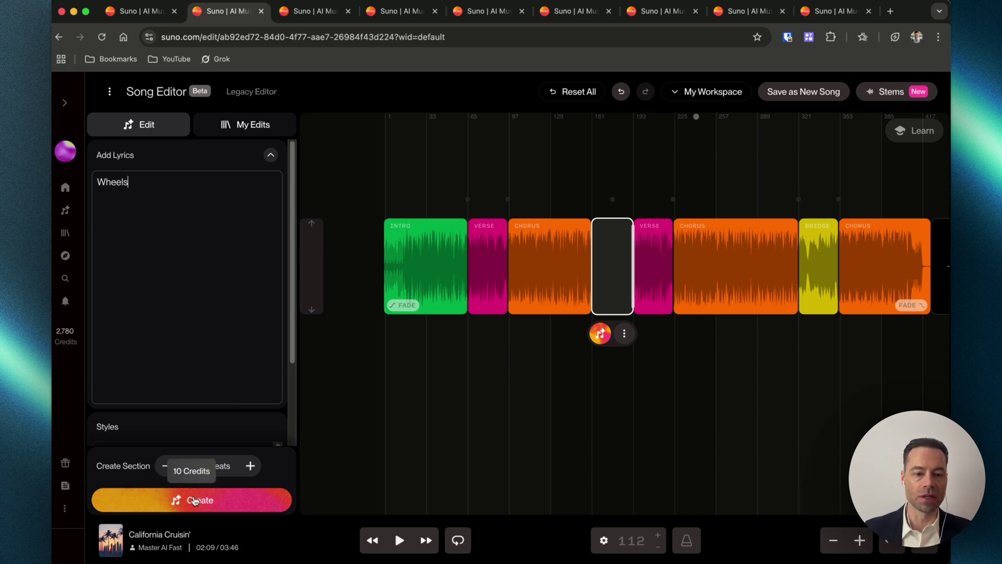
pyautogui.click(197, 500)
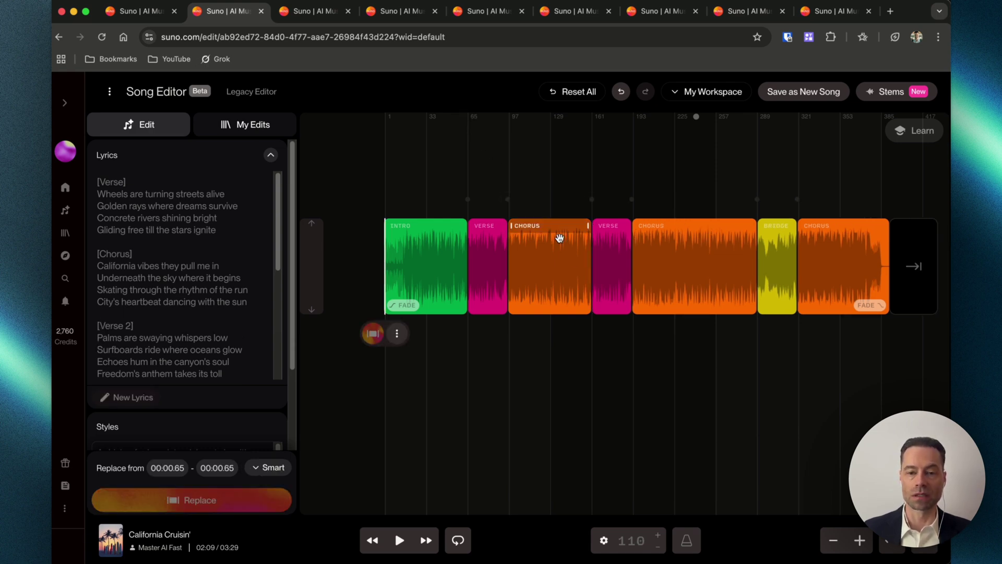
# - Set an edit point in the first chorus and switch the song to a custom BPM
pyautogui.click(575, 235)
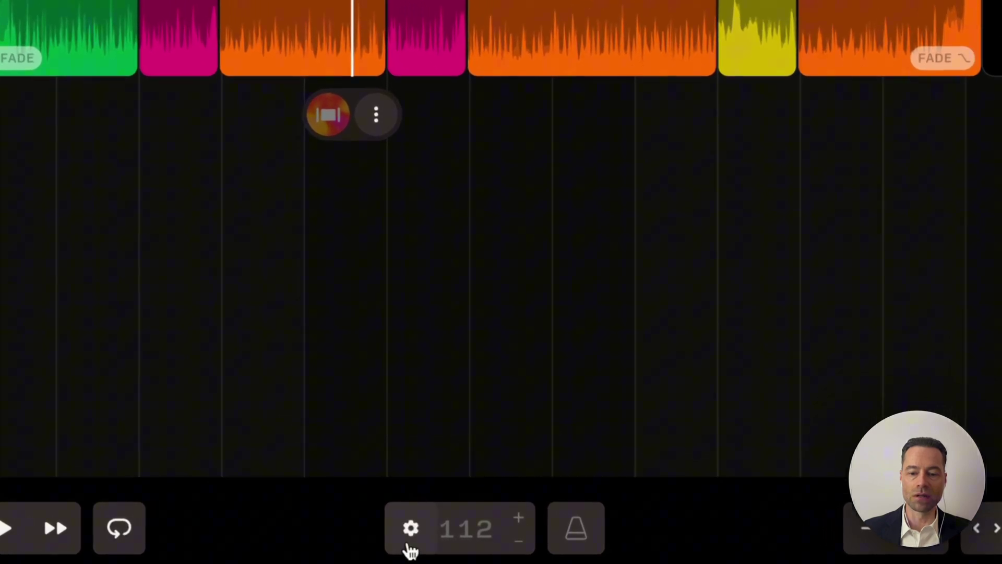
pyautogui.click(413, 541)
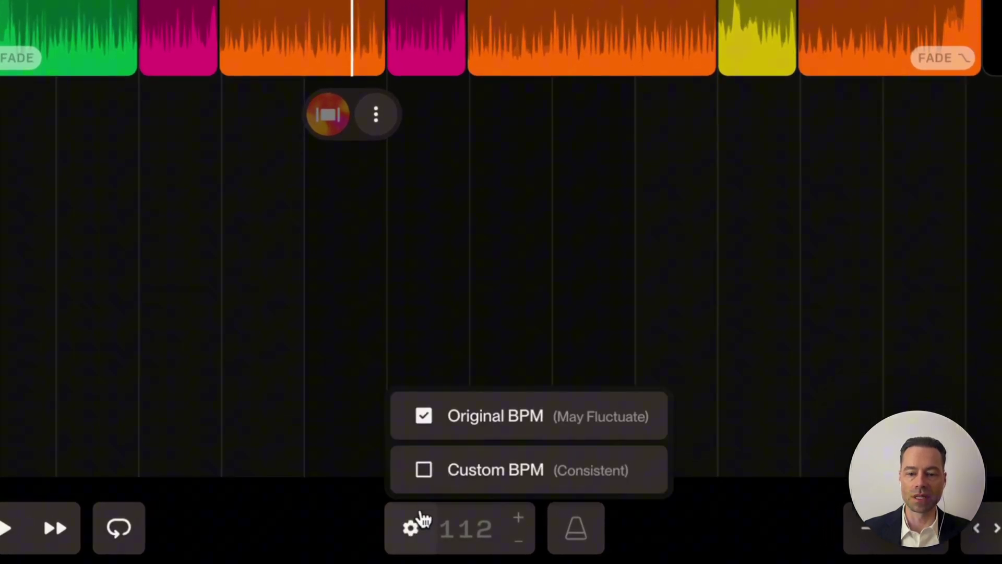
pyautogui.click(424, 475)
pyautogui.click(410, 530)
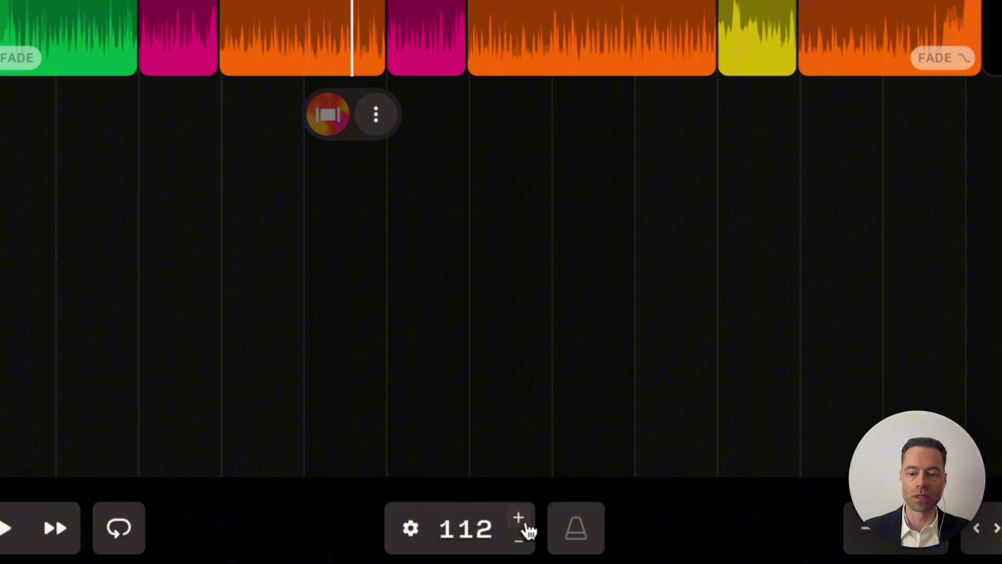
# - Nudge the tempo to 114 then 109 BPM, turn on the metronome, and reset all edits
pyautogui.click(519, 519)
pyautogui.click(518, 519)
pyautogui.click(519, 541)
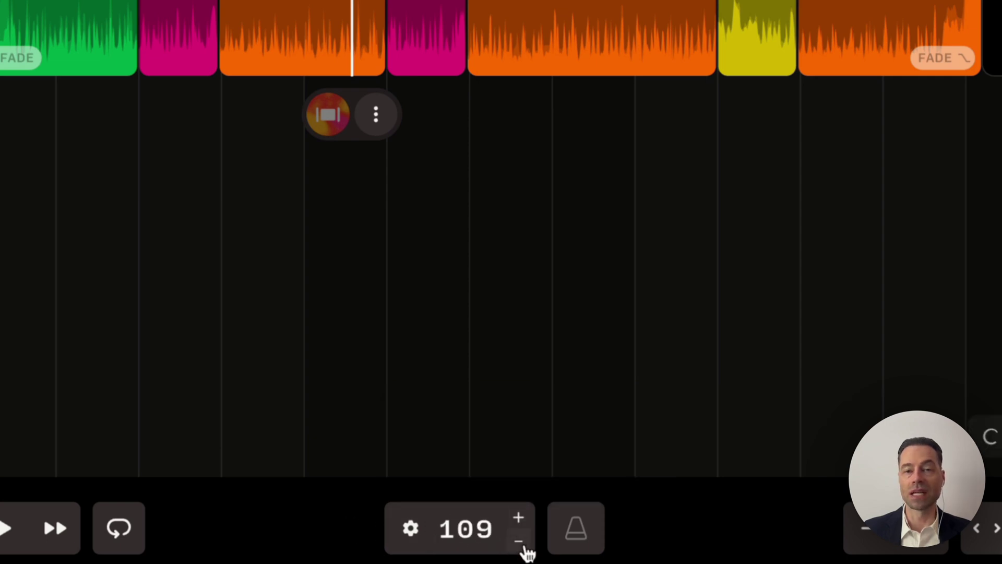
pyautogui.click(589, 552)
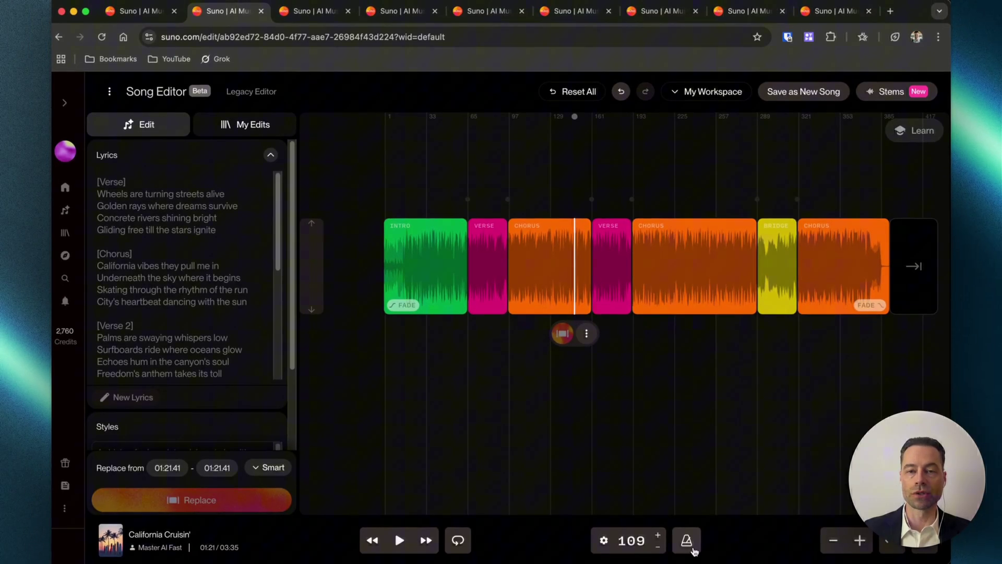
pyautogui.click(548, 84)
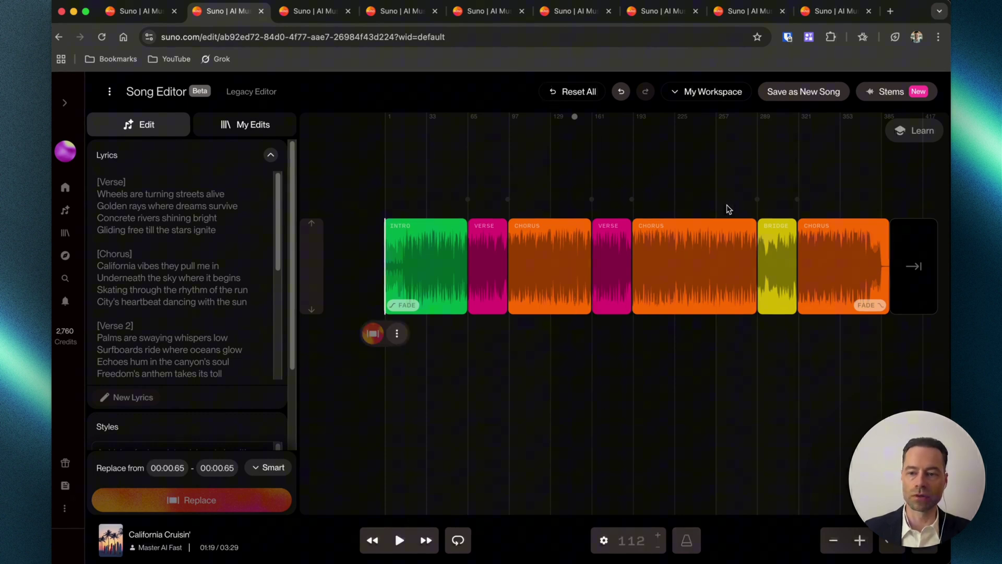
pyautogui.click(913, 266)
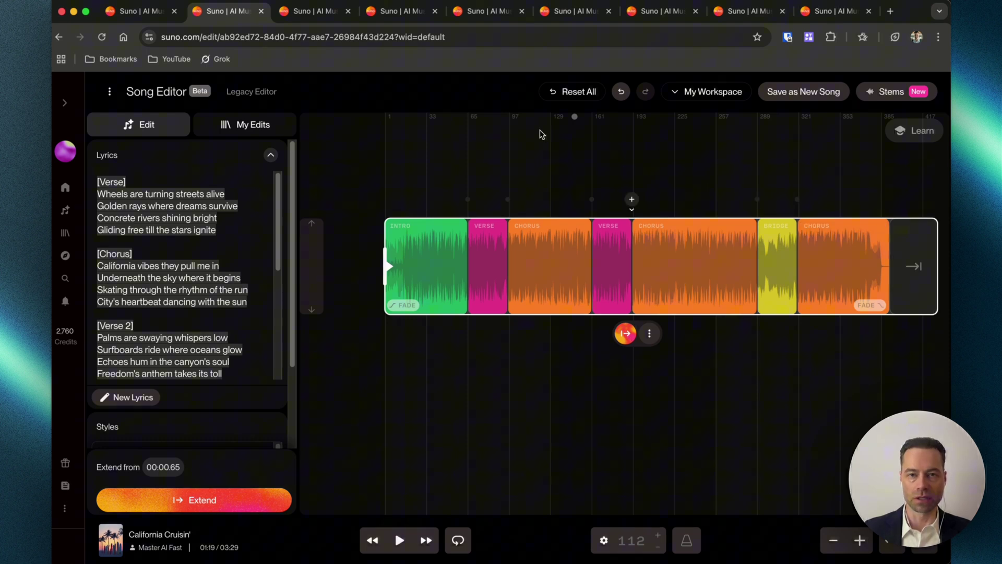
pyautogui.moveTo(390, 266); pyautogui.dragTo(711, 282)
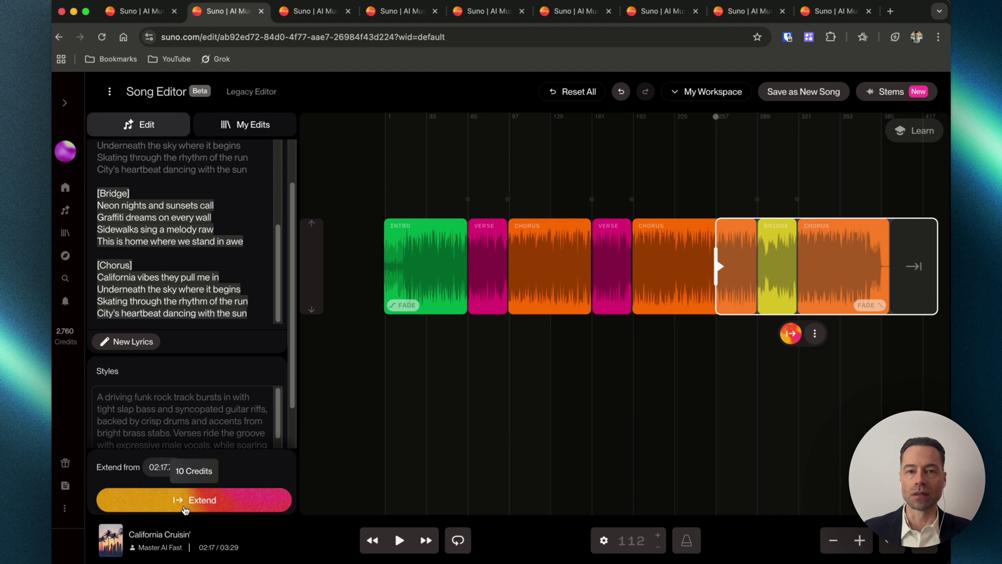
pyautogui.click(485, 153)
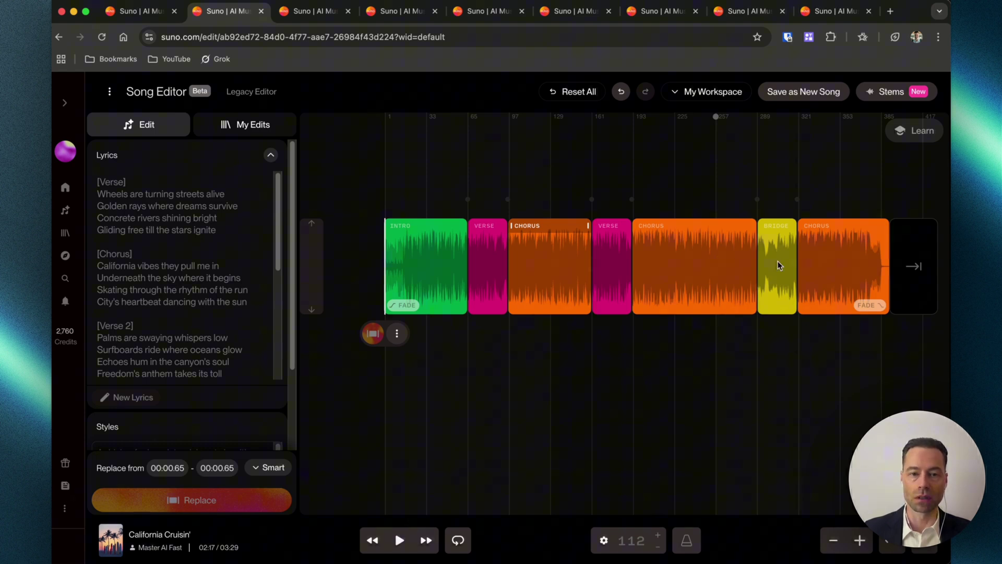
# - Duplicate the Bridge, move the copy after the first Verse, and move the long Chorus past the second Bridge
pyautogui.click(752, 261)
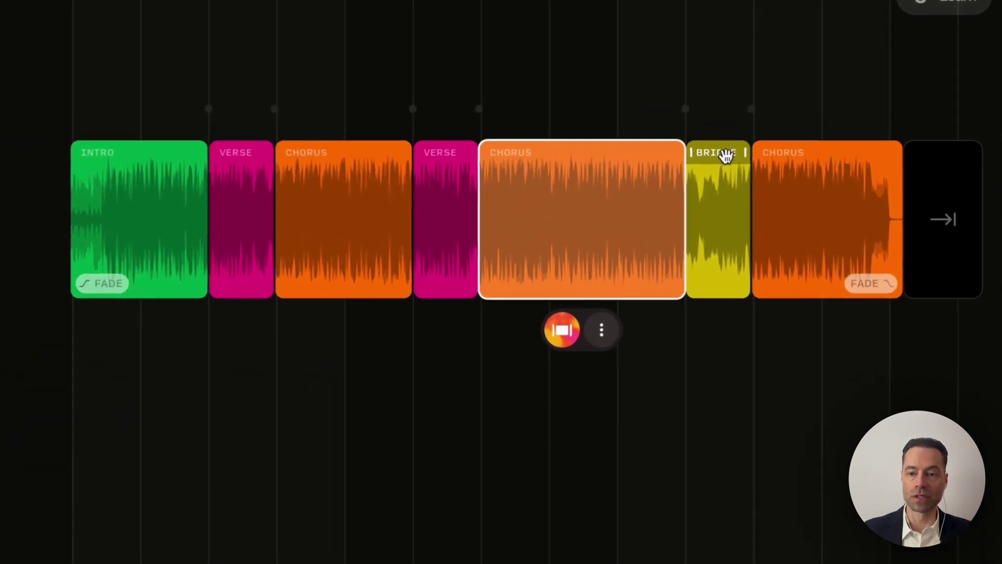
pyautogui.click(729, 160)
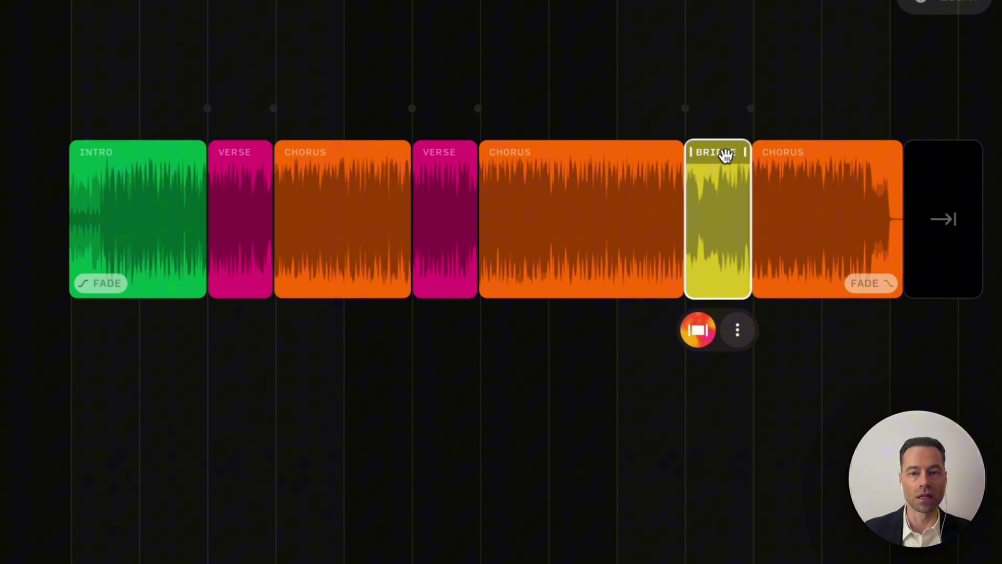
pyautogui.rightClick(726, 155)
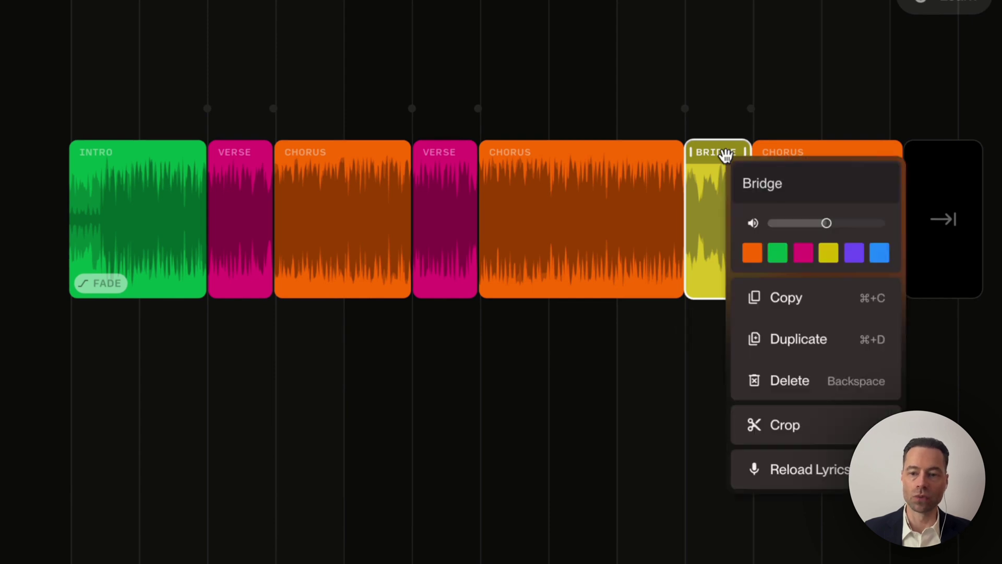
pyautogui.click(794, 339)
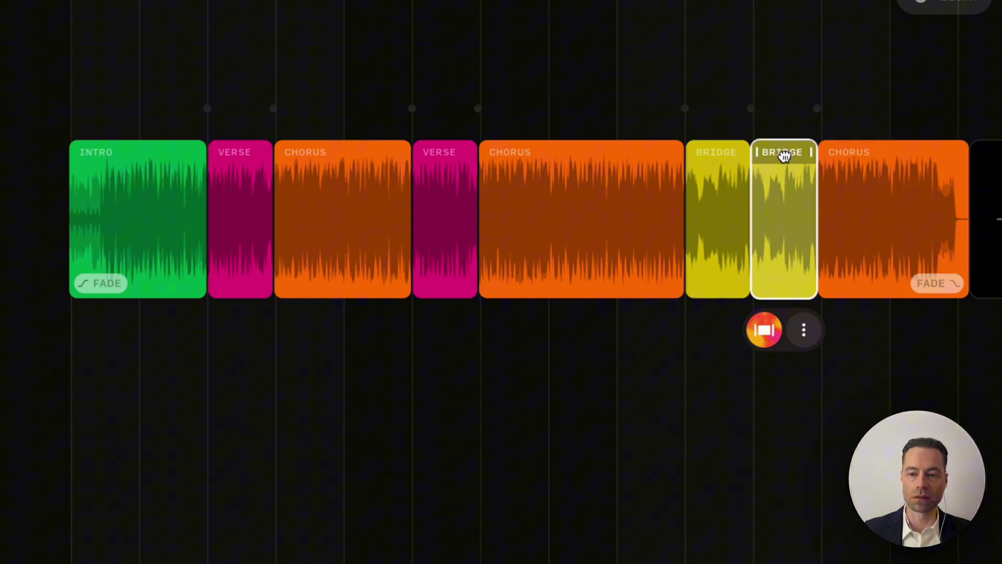
pyautogui.moveTo(785, 156); pyautogui.dragTo(283, 188)
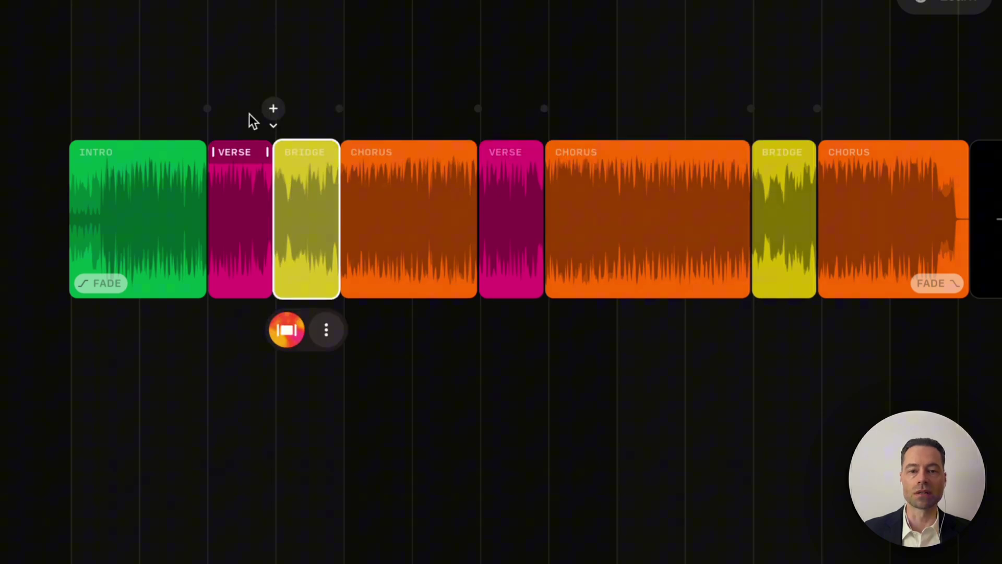
pyautogui.moveTo(579, 154); pyautogui.dragTo(649, 165)
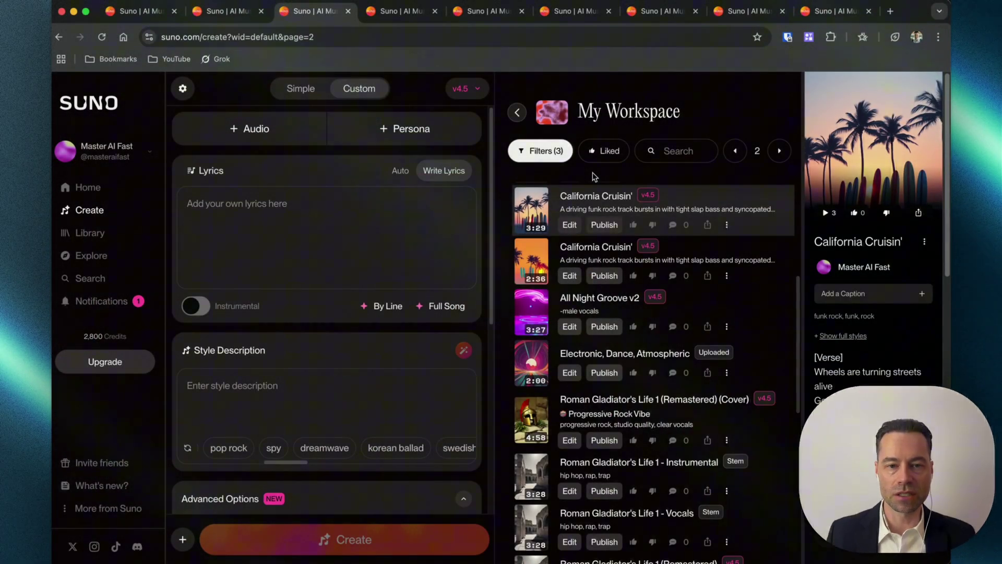
# - From California Cruisin's menu in My Workspace, choose Get Stems → All Detected Stems
pyautogui.click(727, 225)
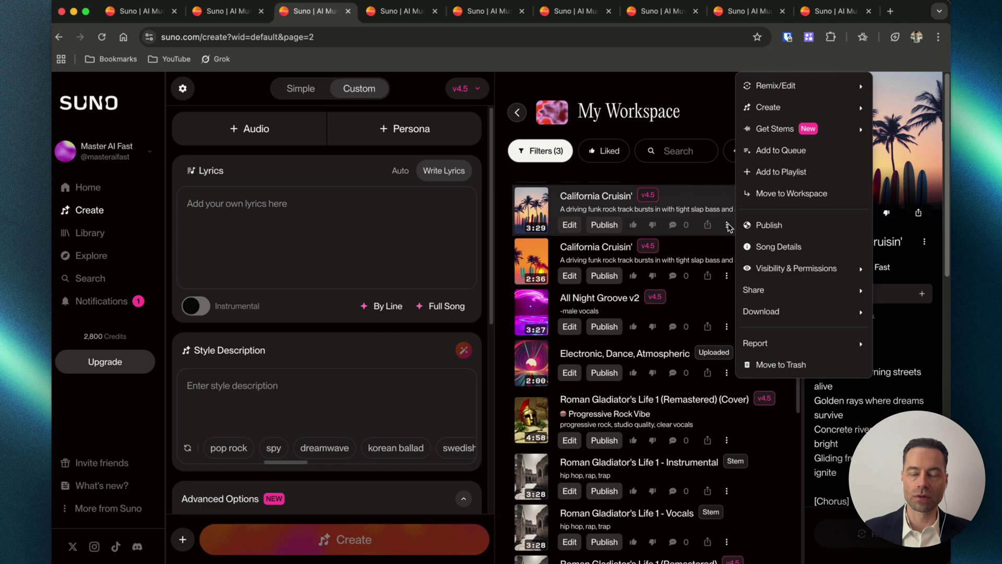
pyautogui.moveTo(779, 134)
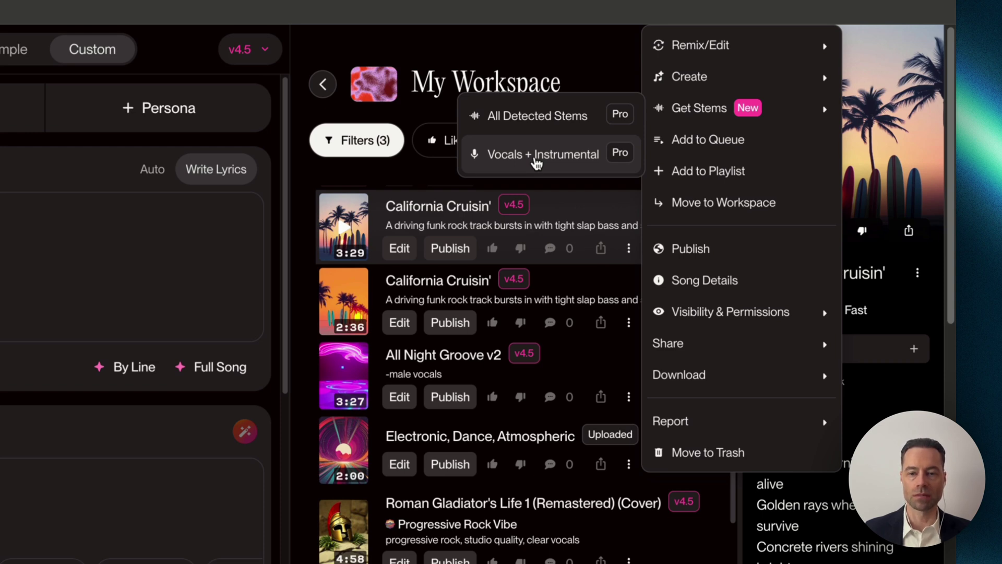
pyautogui.click(528, 122)
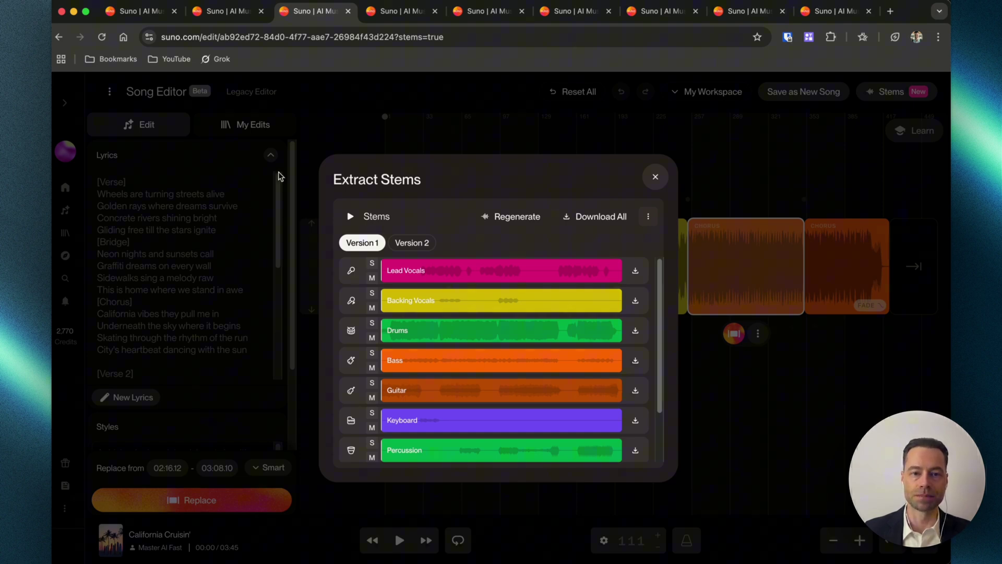
pyautogui.click(372, 263)
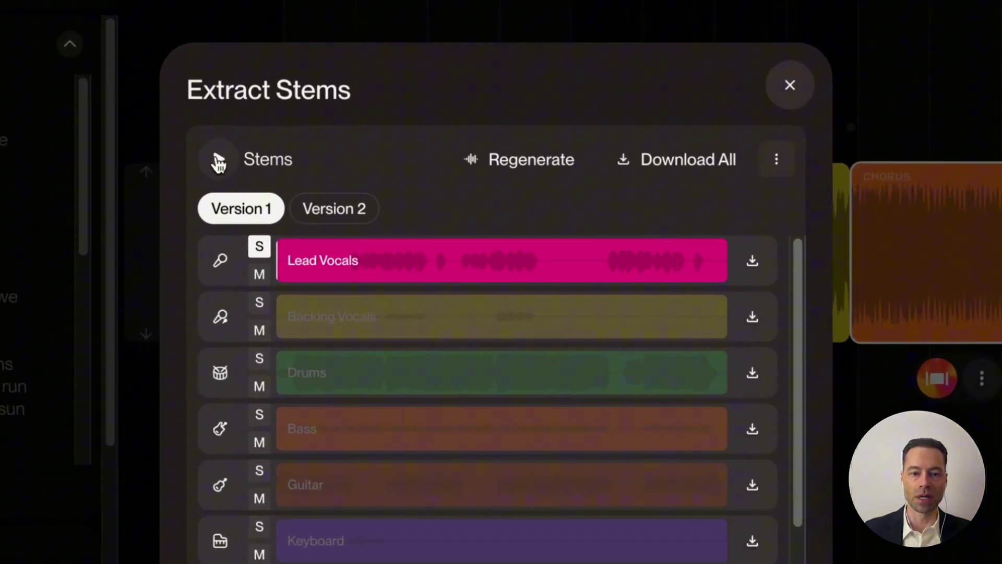
pyautogui.click(201, 151)
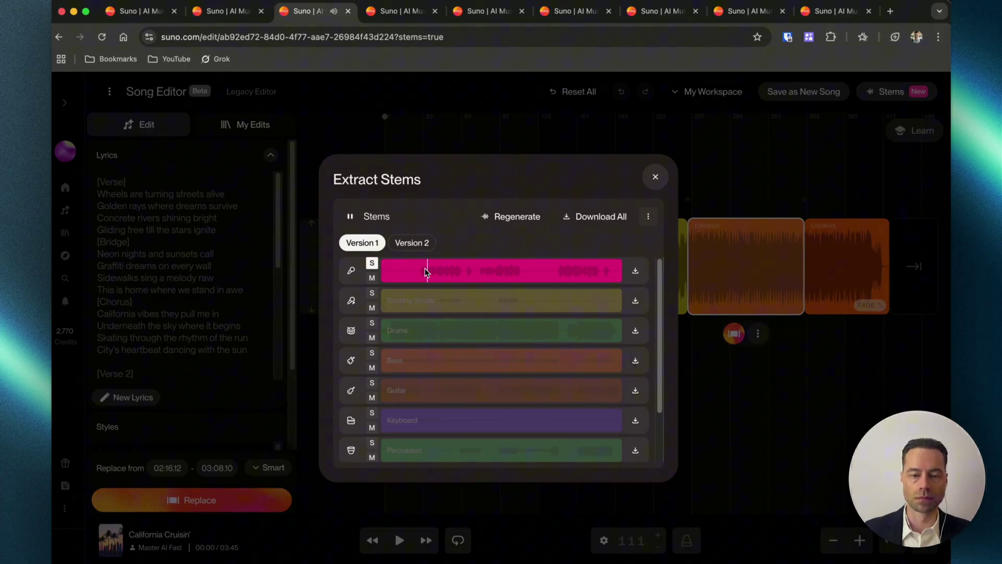
pyautogui.click(351, 218)
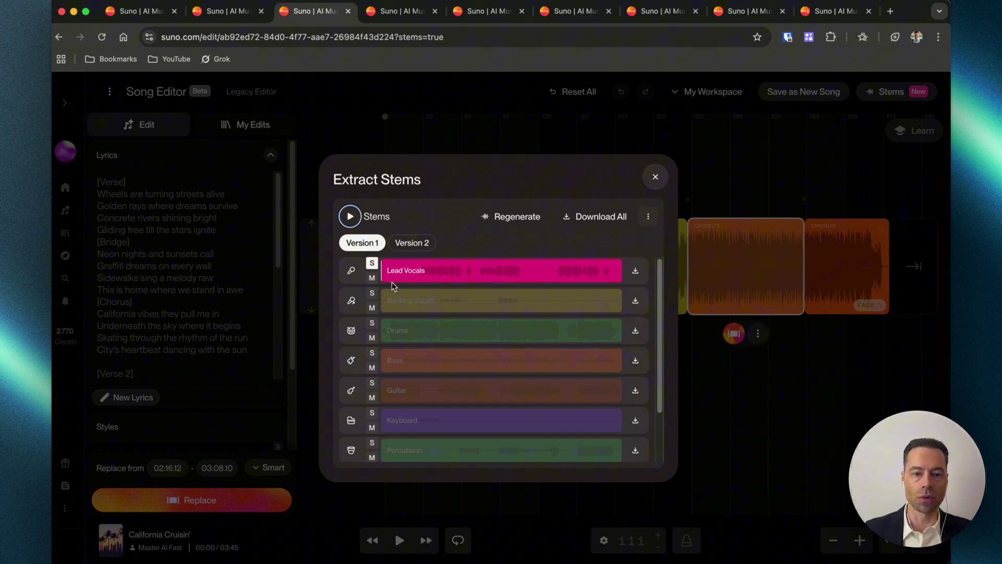
pyautogui.click(373, 296)
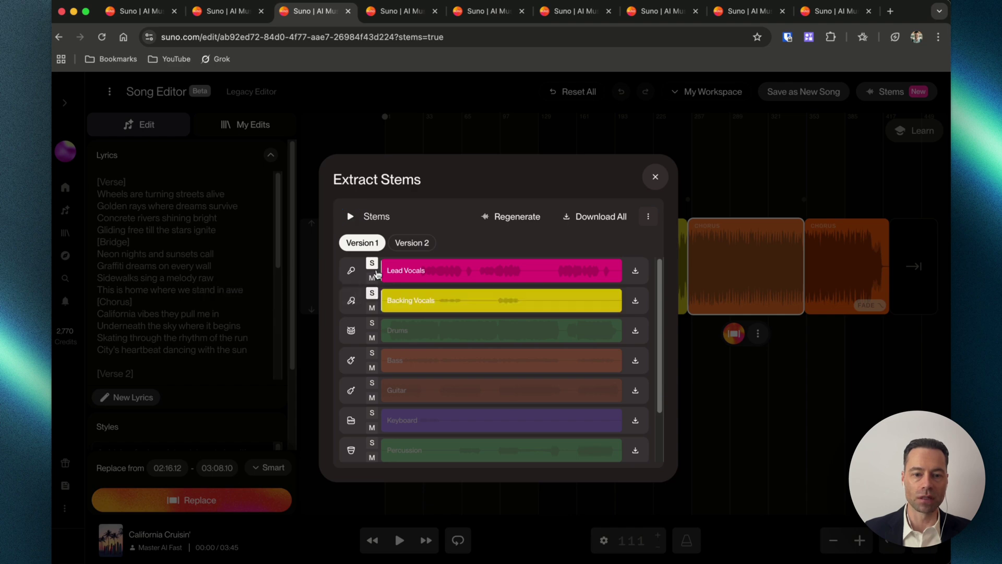
pyautogui.keyDown('shift'); pyautogui.click(373, 323); pyautogui.keyUp('shift')
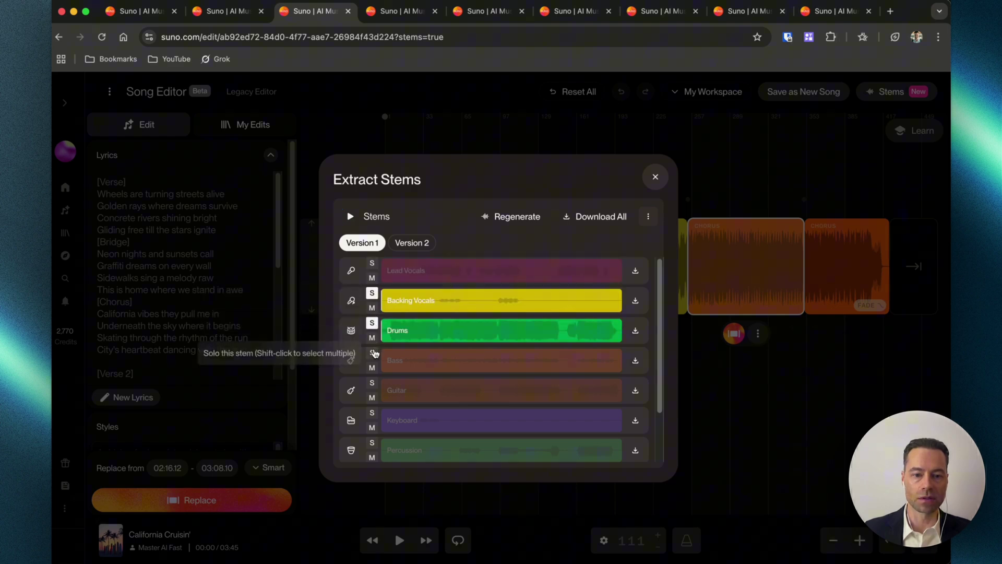
pyautogui.keyDown('shift'); pyautogui.click(374, 353); pyautogui.keyUp('shift')
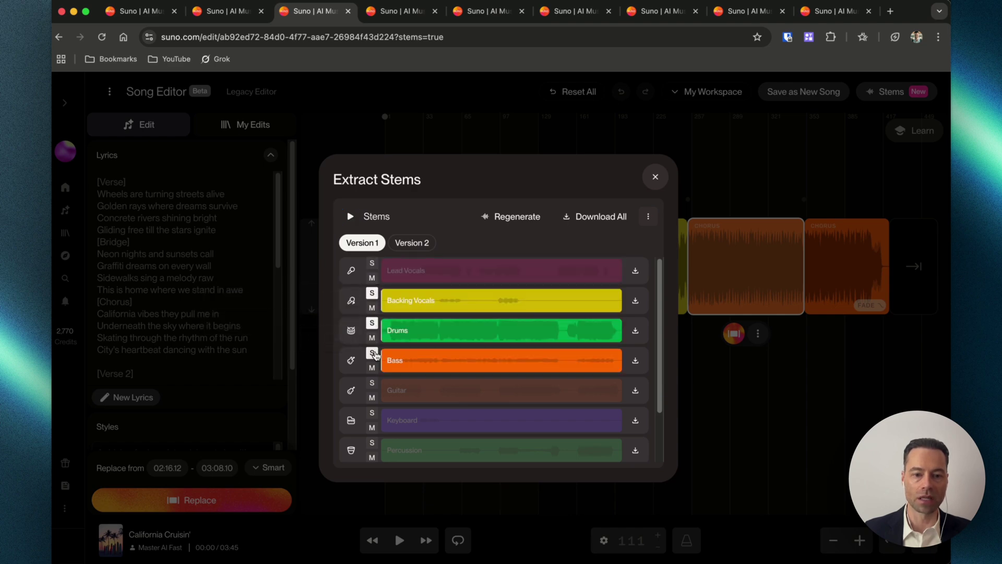
pyautogui.click(352, 217)
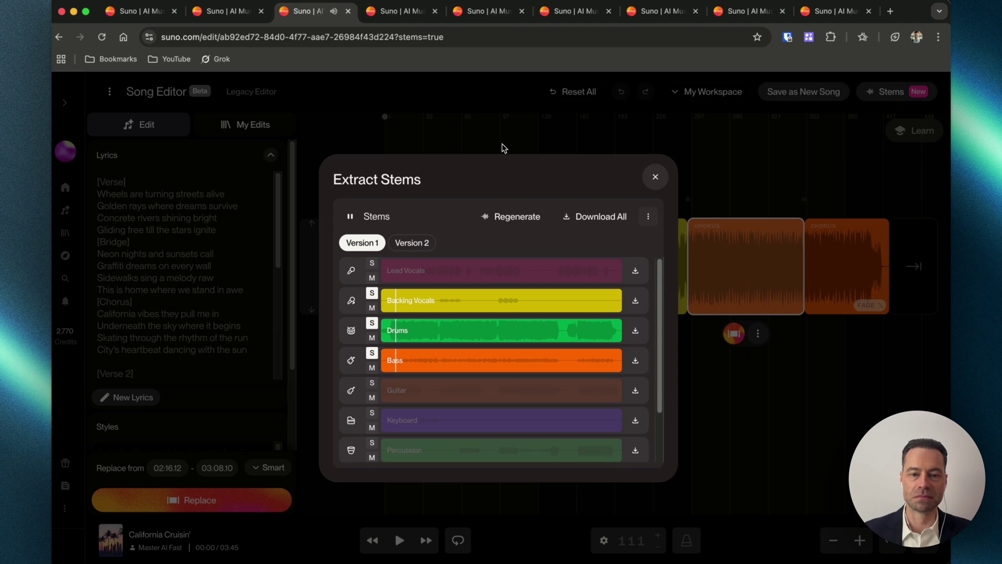
pyautogui.click(352, 216)
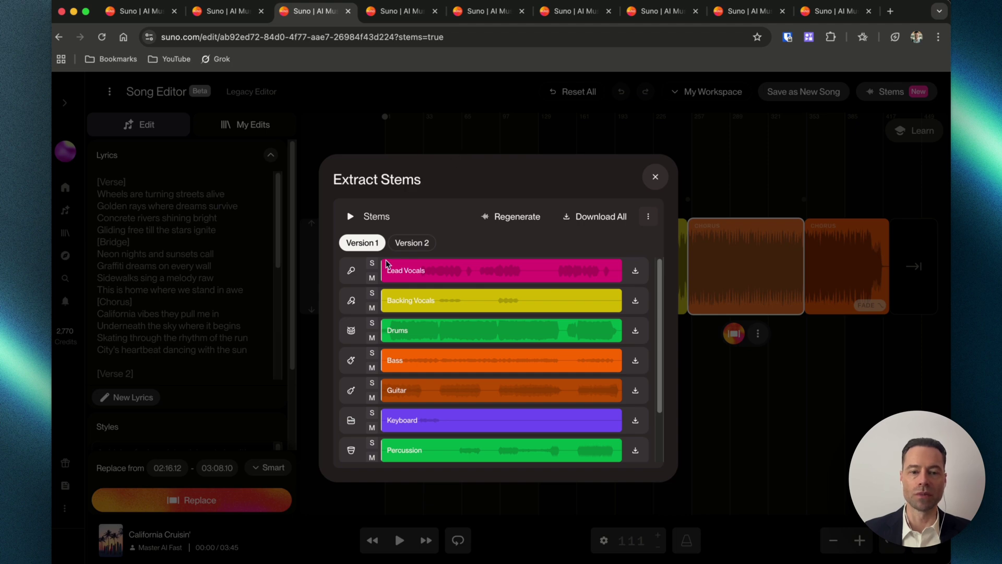
# - Mute the Lead Vocals stem, toggle between stem Versions 2 and 1, and show the download format options
pyautogui.click(372, 277)
pyautogui.click(411, 242)
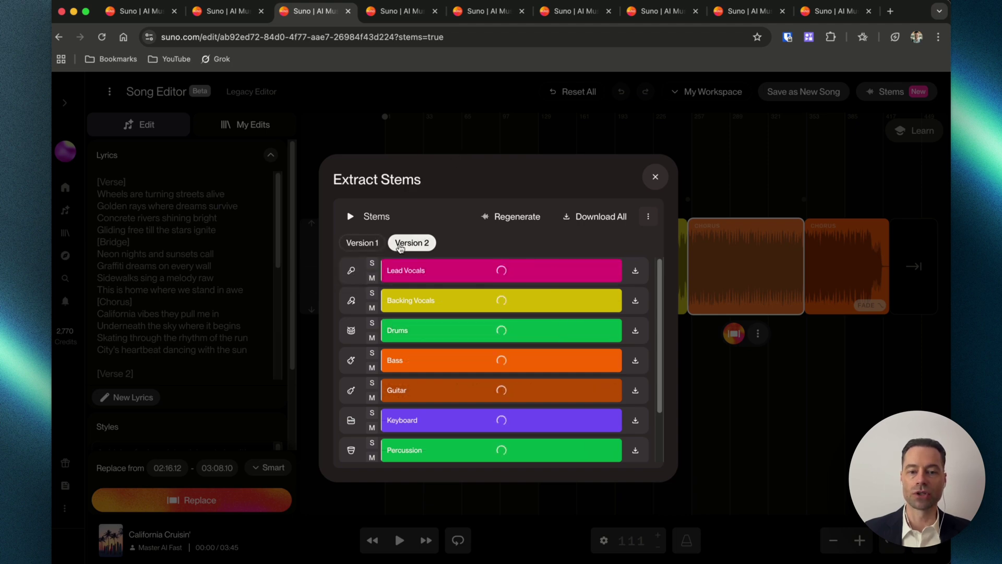
pyautogui.click(367, 245)
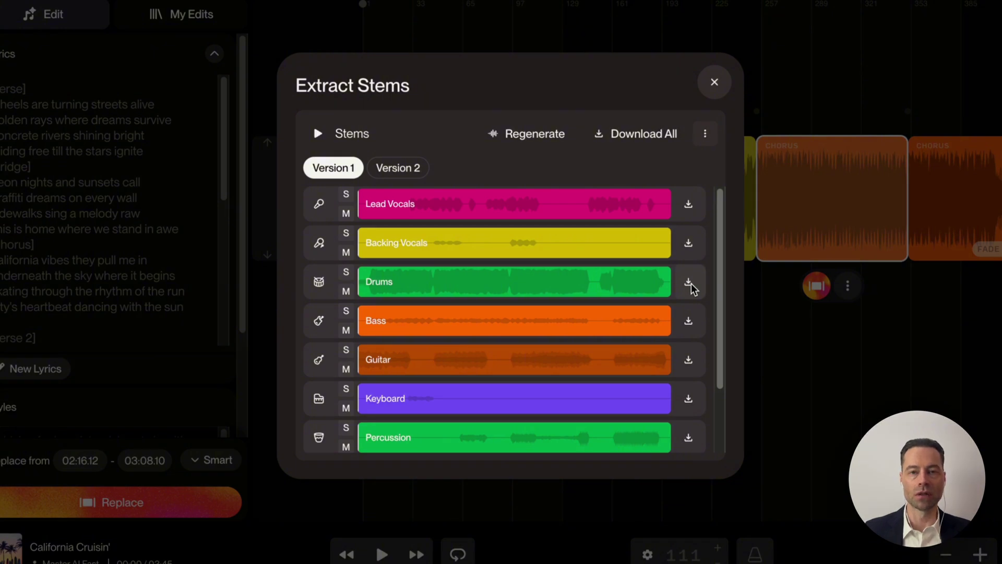
pyautogui.click(705, 134)
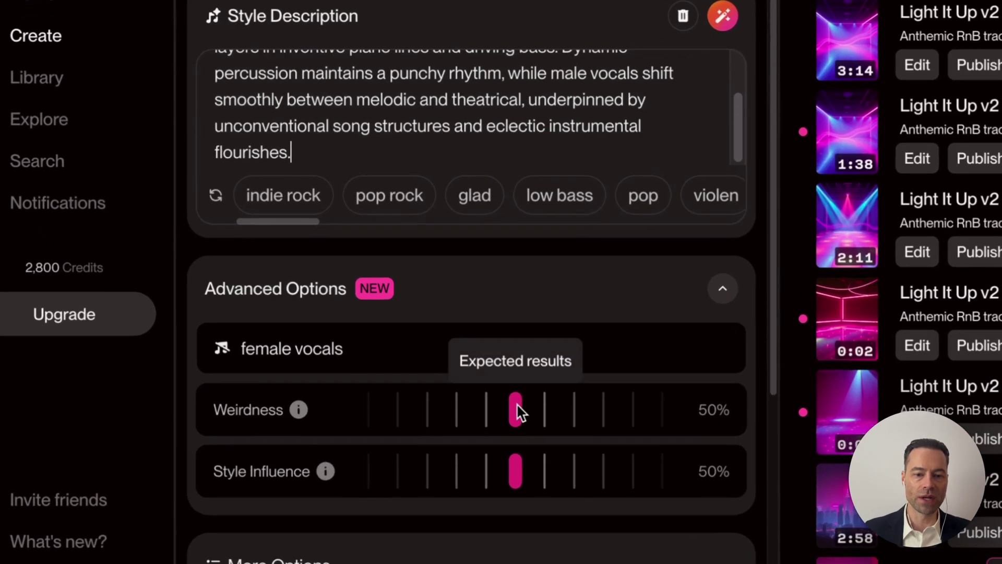
pyautogui.moveTo(523, 412)
pyautogui.mouseDown()
pyautogui.moveTo(600, 414)
pyautogui.moveTo(522, 421)
pyautogui.mouseUp()
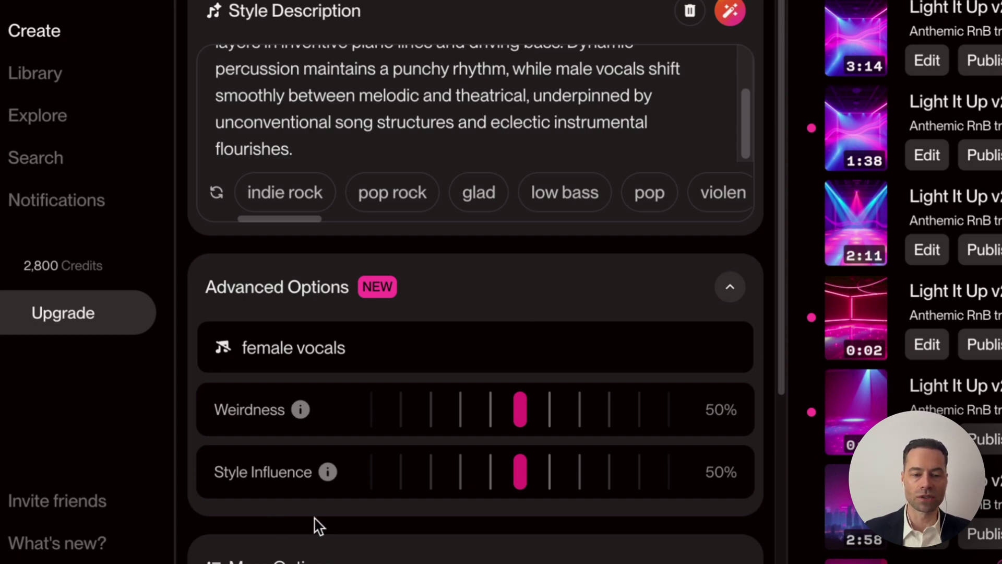
pyautogui.moveTo(519, 484)
pyautogui.moveTo(519, 484)
pyautogui.mouseDown()
pyautogui.moveTo(666, 483)
pyautogui.moveTo(520, 482)
pyautogui.mouseUp()
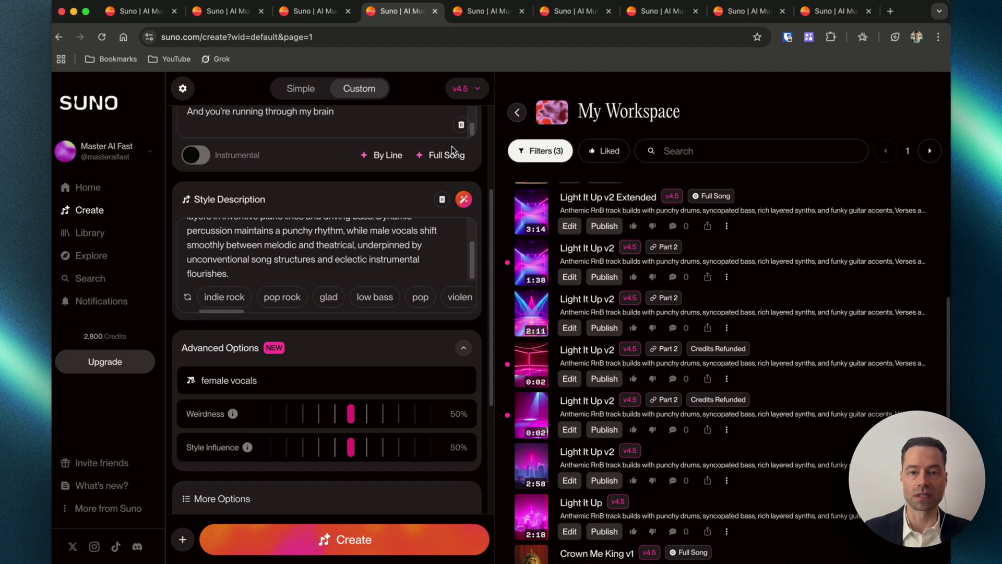
# - Raise Style Influence to 100% in the other tab, then play Inside the Silent Door - SI 100% v2
pyautogui.click(483, 11)
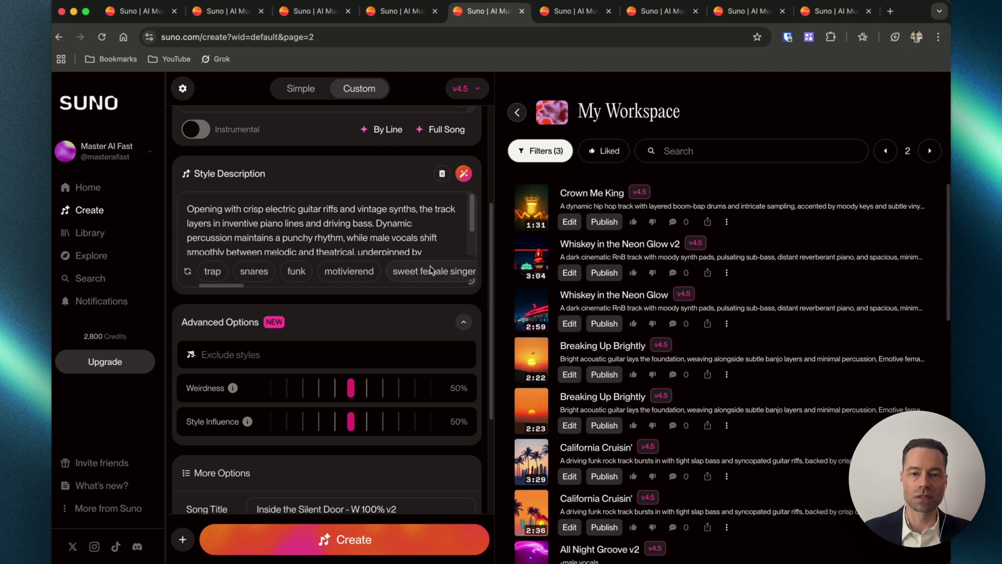
pyautogui.click(364, 423)
pyautogui.moveTo(364, 425); pyautogui.dragTo(433, 424)
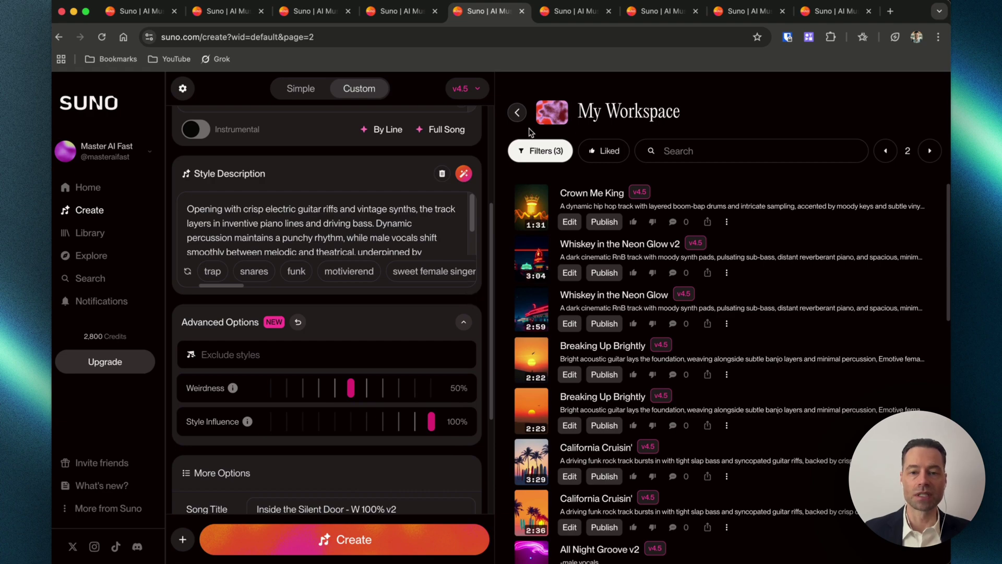
pyautogui.hotkey('ctrl', 'Tab')
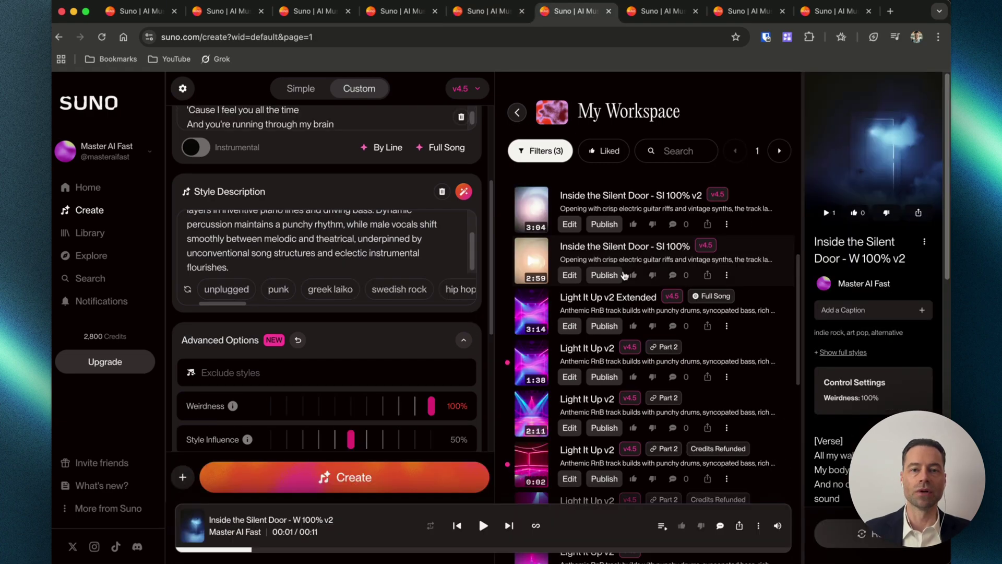
pyautogui.click(532, 209)
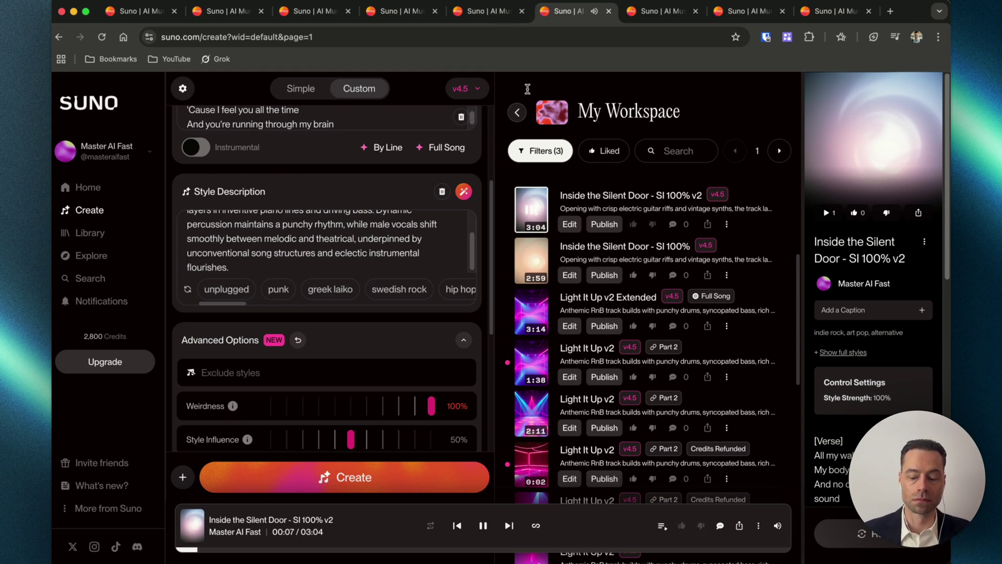
pyautogui.press('XF86AudioLowerVolume')
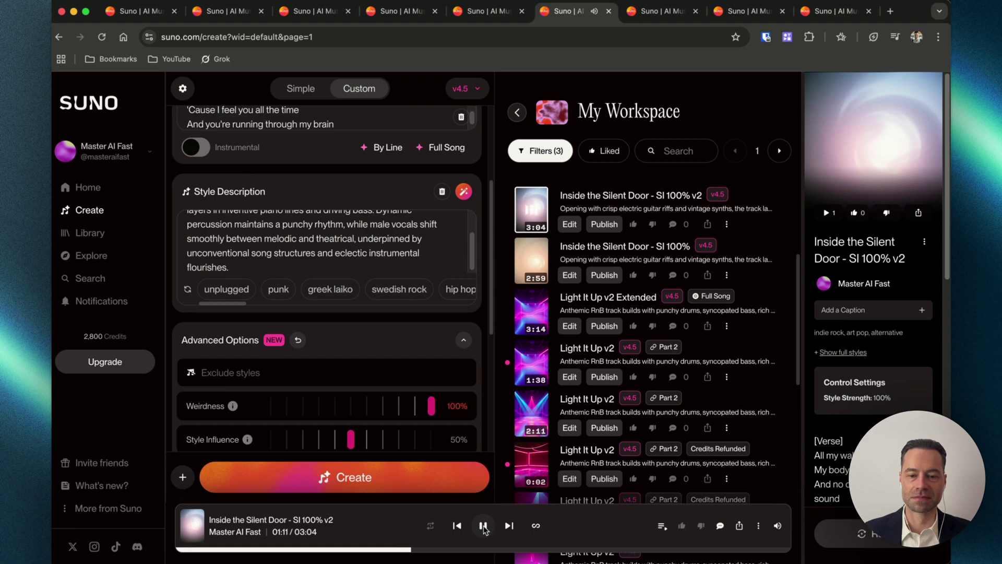
# - Pause playback, set Style Influence to about 59% and Weirdness to 100%, then play the W 100% song
pyautogui.click(483, 526)
pyautogui.hotkey('ctrl', 'Tab')
pyautogui.moveTo(436, 493); pyautogui.dragTo(365, 494)
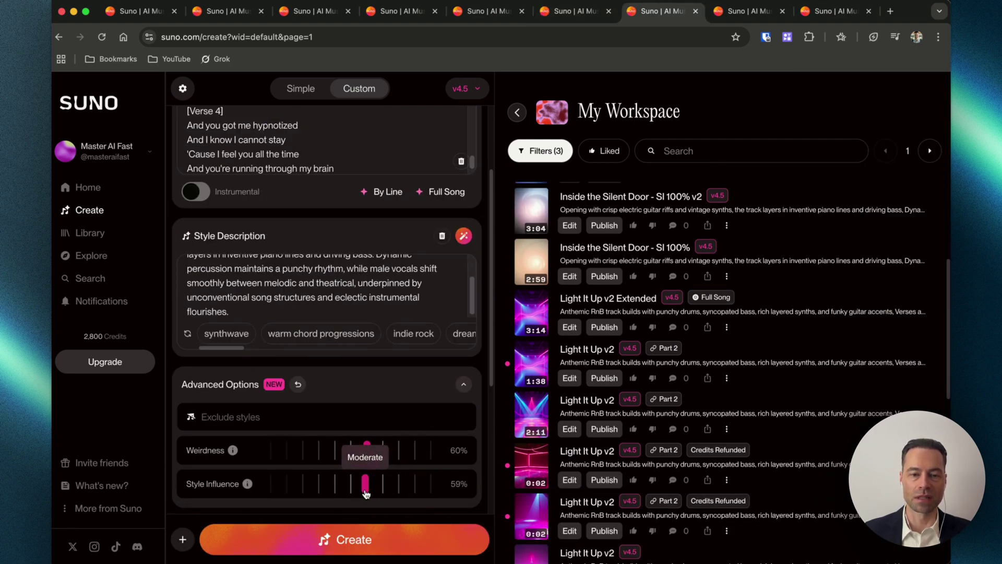
pyautogui.moveTo(367, 449); pyautogui.dragTo(431, 450)
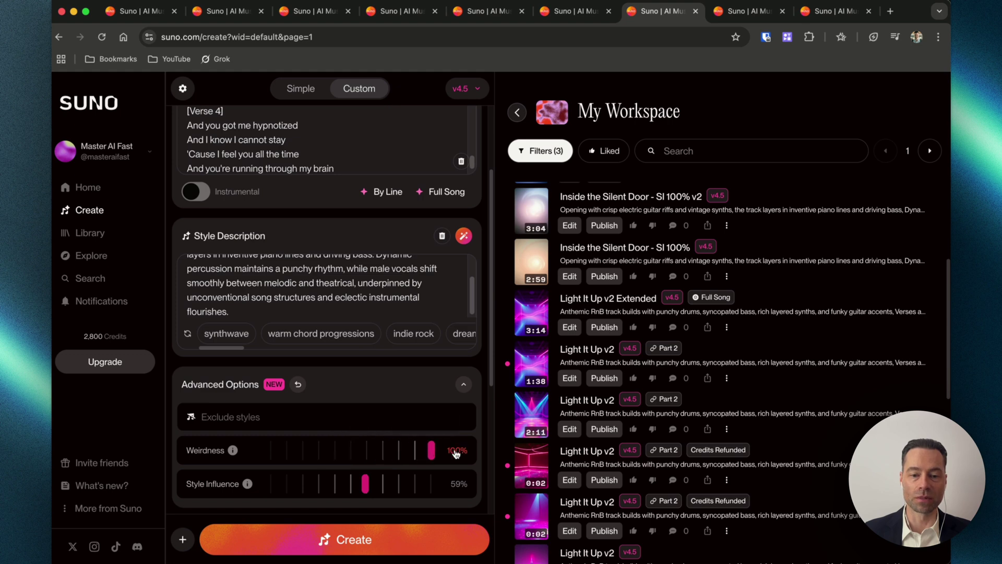
pyautogui.click(531, 219)
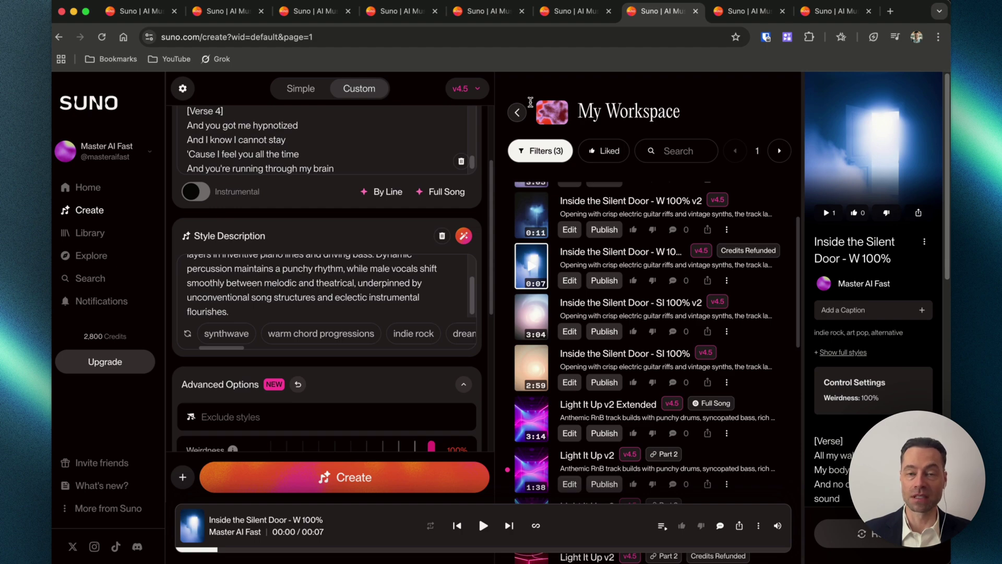
# - Scroll the Create form down to the sliders to play the Weirdness 60% version of Inside the Silent Door
pyautogui.scroll(-2, 484, 133)
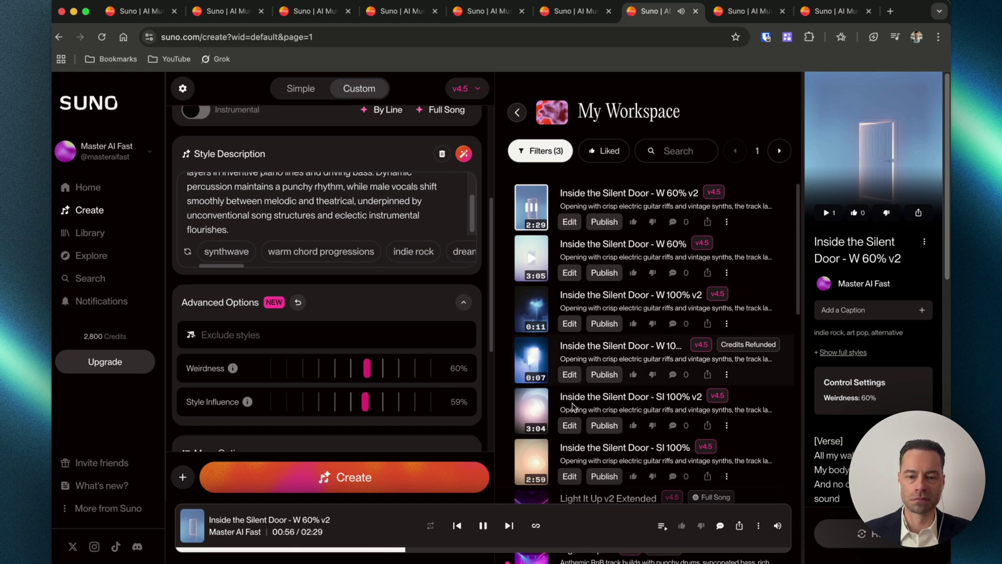
# - Pause Inside the Silent Door - W 60% v2 at 1:00 of 2:29
pyautogui.click(484, 526)
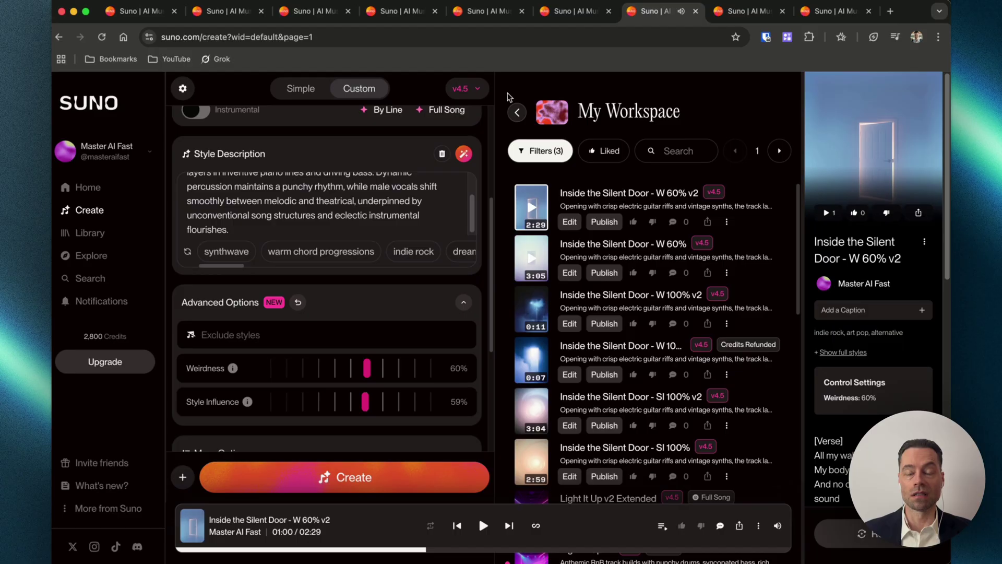